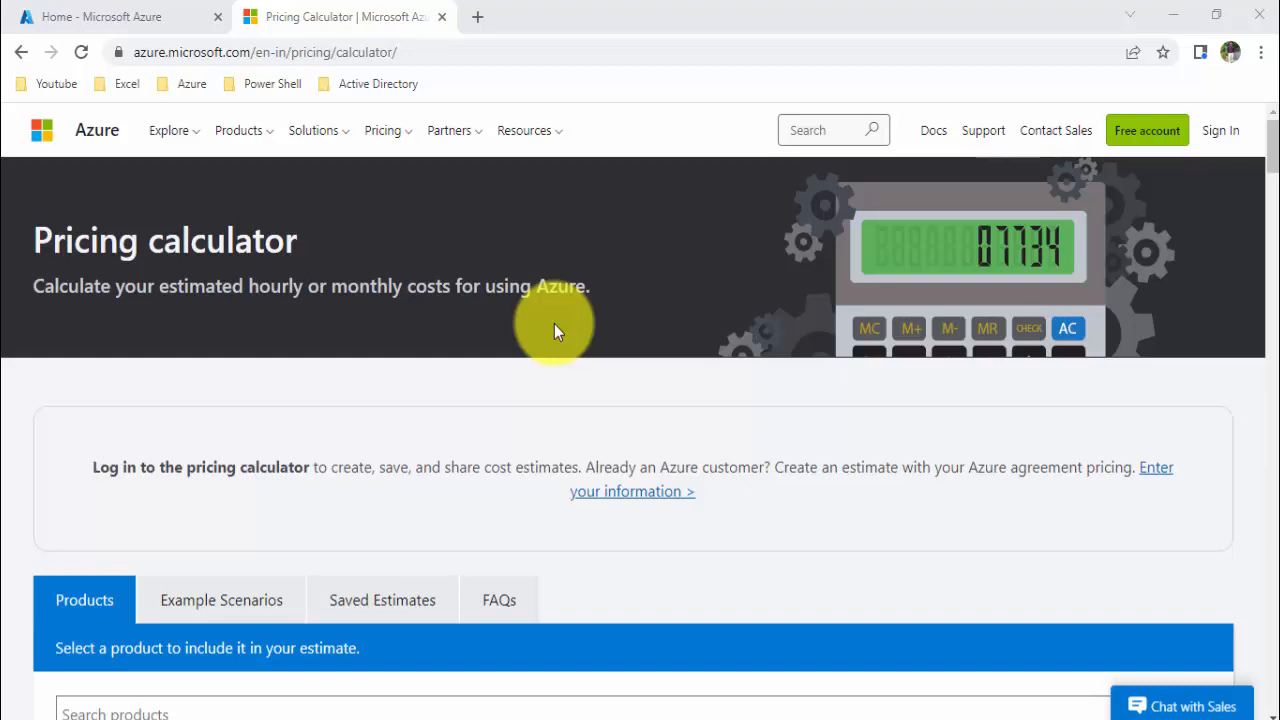
Add the featured Virtual Machines product to the estimate and open its configuration
{"action": "scroll", "coordinate": [554, 324], "scroll_direction": "down", "scroll_amount": 2}
{"action": "scroll", "coordinate": [554, 324], "scroll_direction": "down", "scroll_amount": 4}
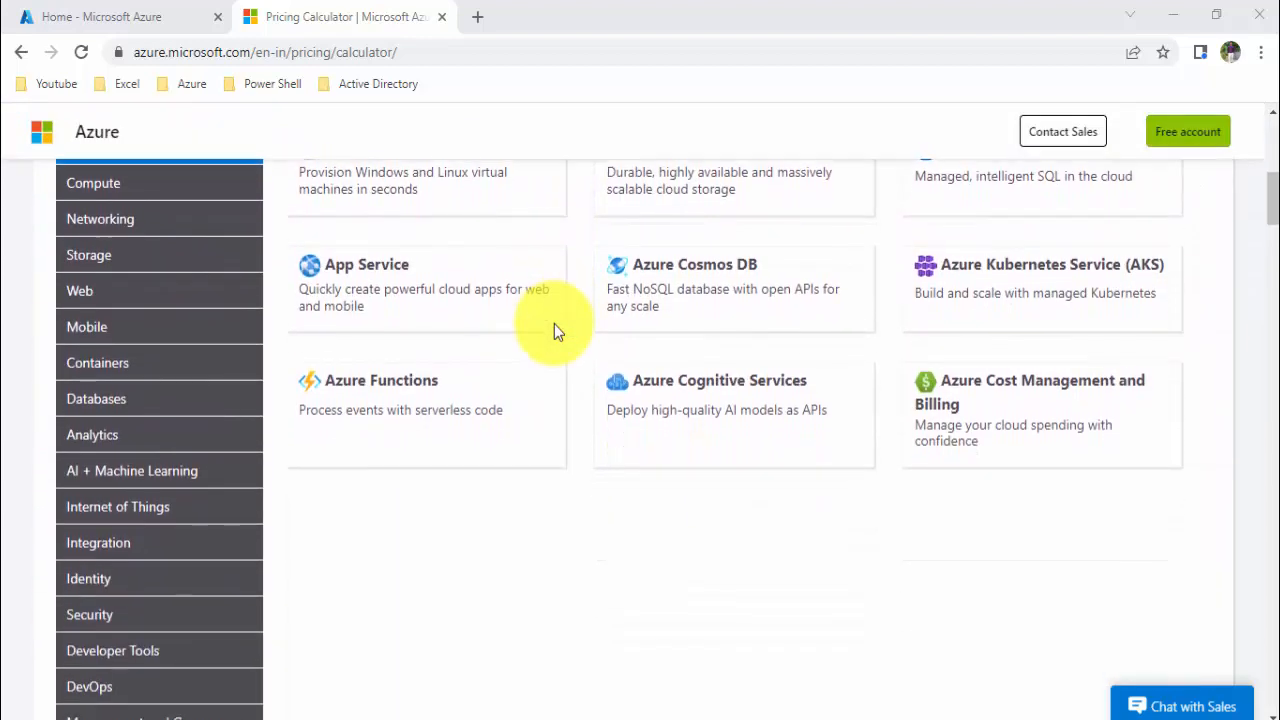
{"action": "scroll", "coordinate": [553, 327], "scroll_direction": "up", "scroll_amount": 1}
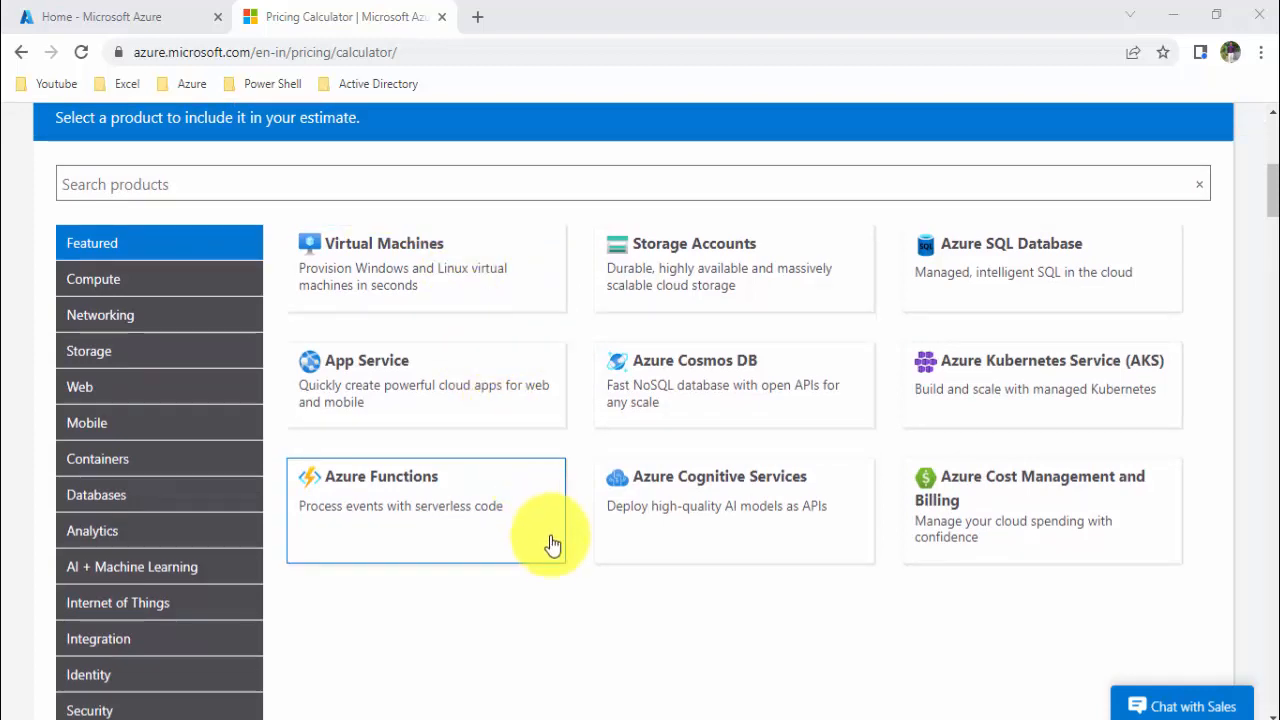
{"action": "left_click", "coordinate": [405, 282]}
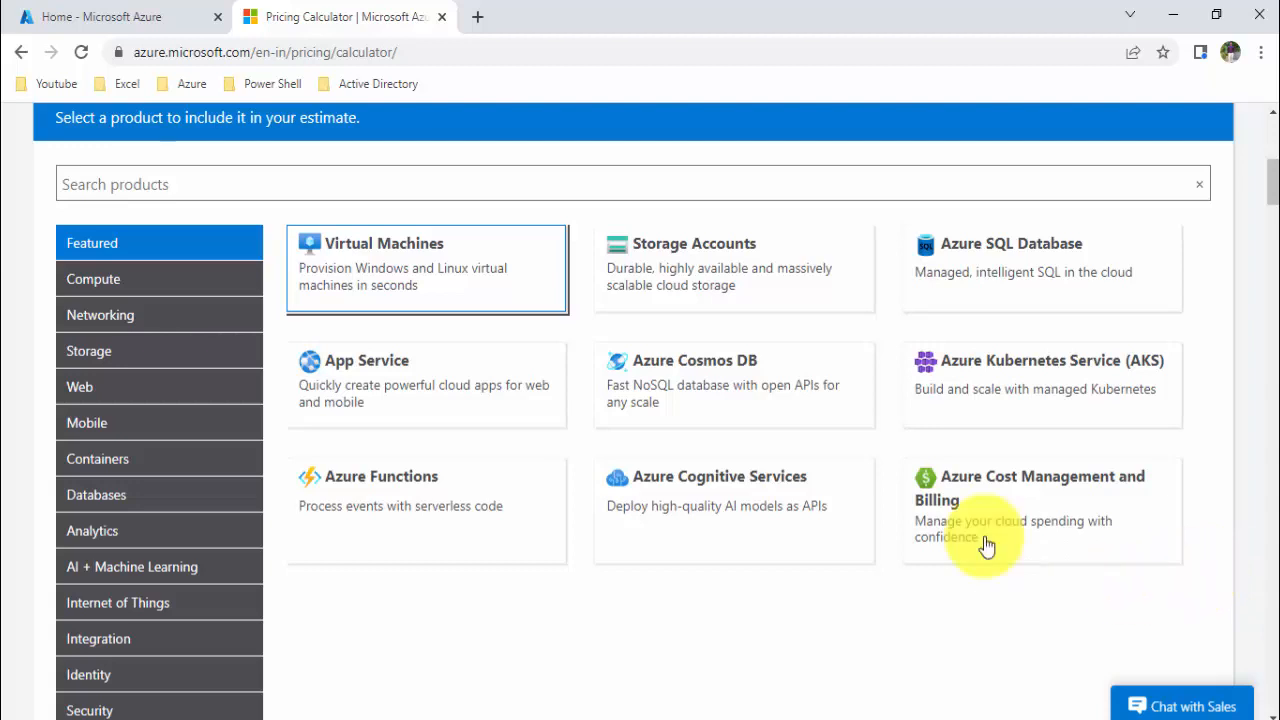
{"action": "left_click", "coordinate": [405, 283]}
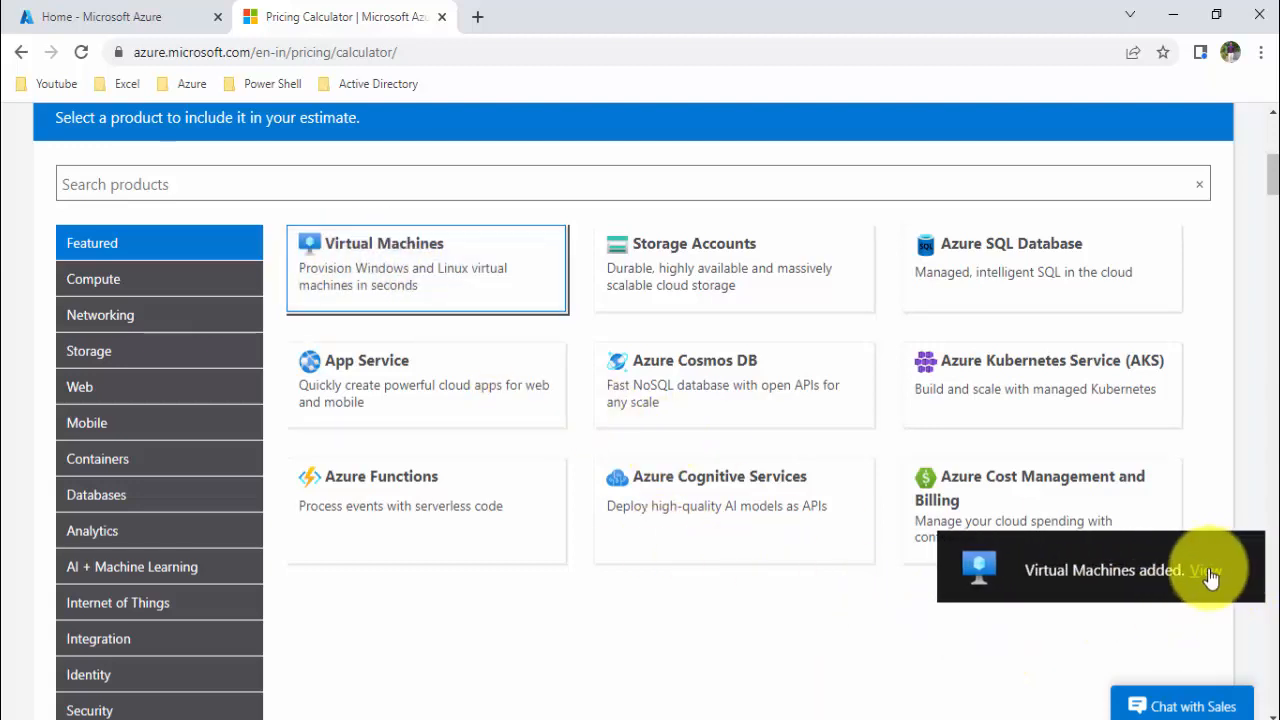
{"action": "left_click", "coordinate": [1208, 572]}
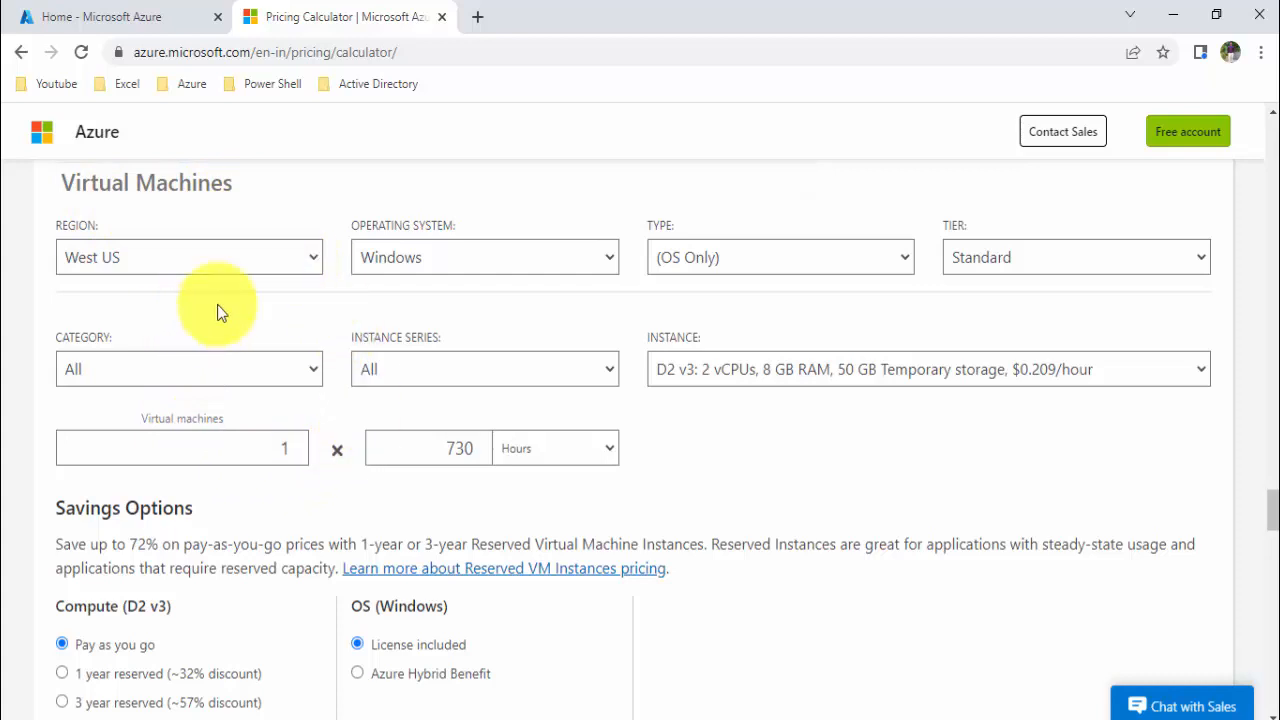
Choose West US as the virtual machine's region, Windows as its operating system and (OS Only) as its type
{"action": "left_click", "coordinate": [313, 261]}
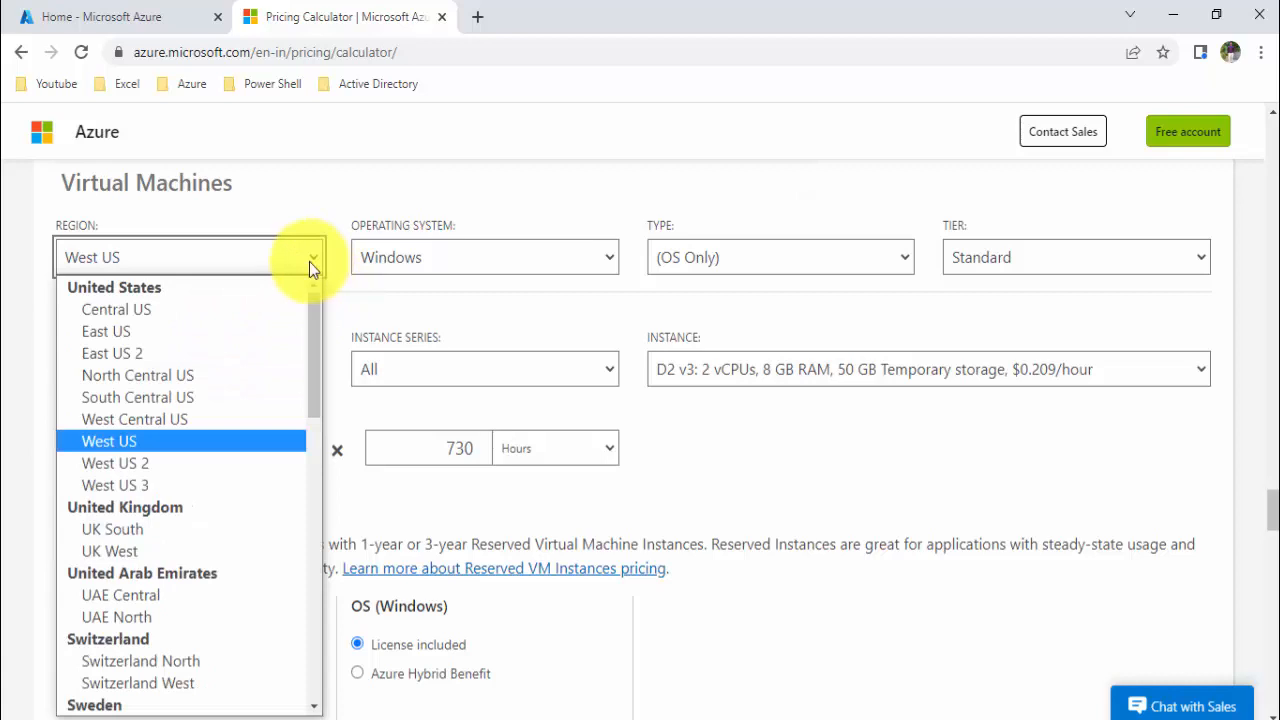
{"action": "left_click", "coordinate": [99, 440]}
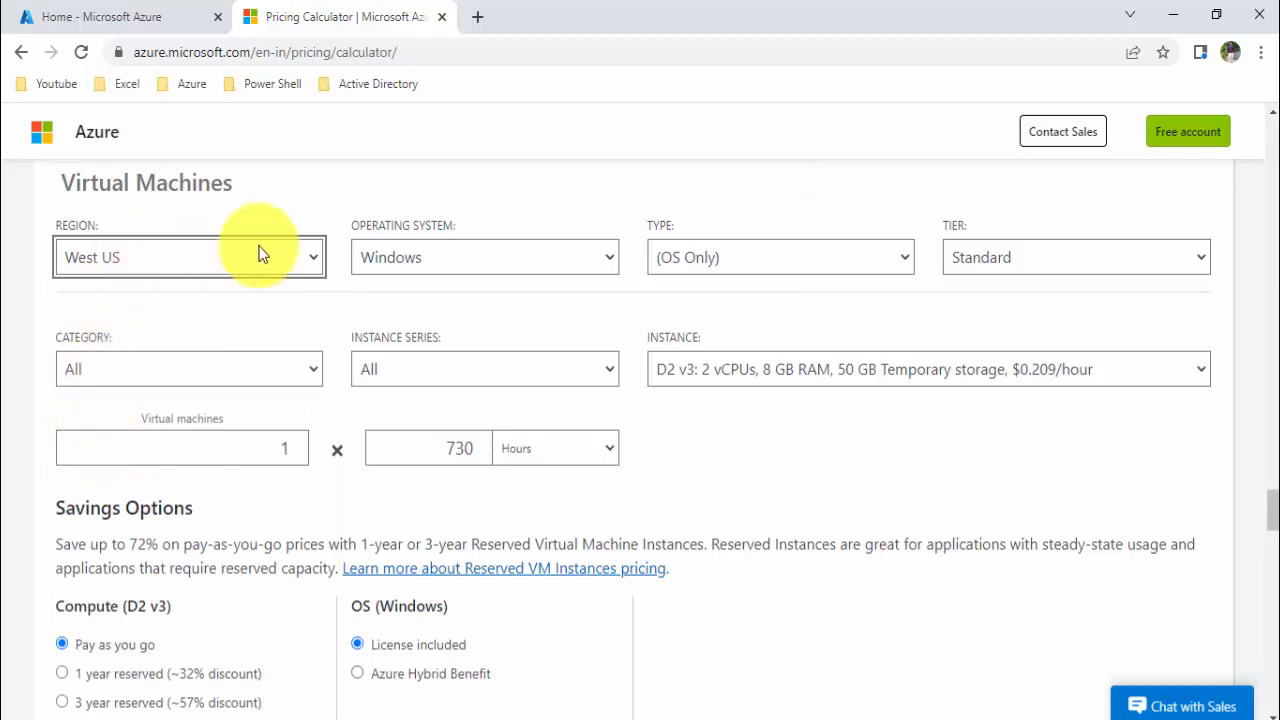
{"action": "left_click", "coordinate": [592, 261]}
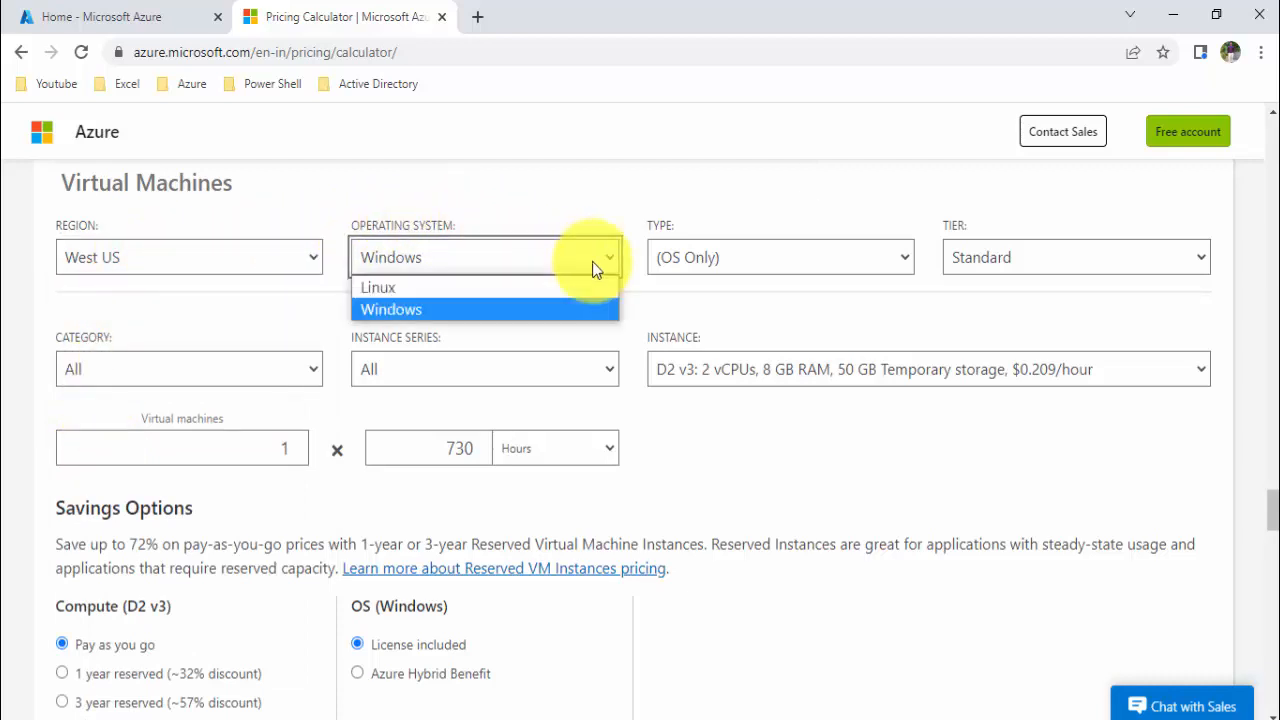
{"action": "left_click", "coordinate": [403, 309]}
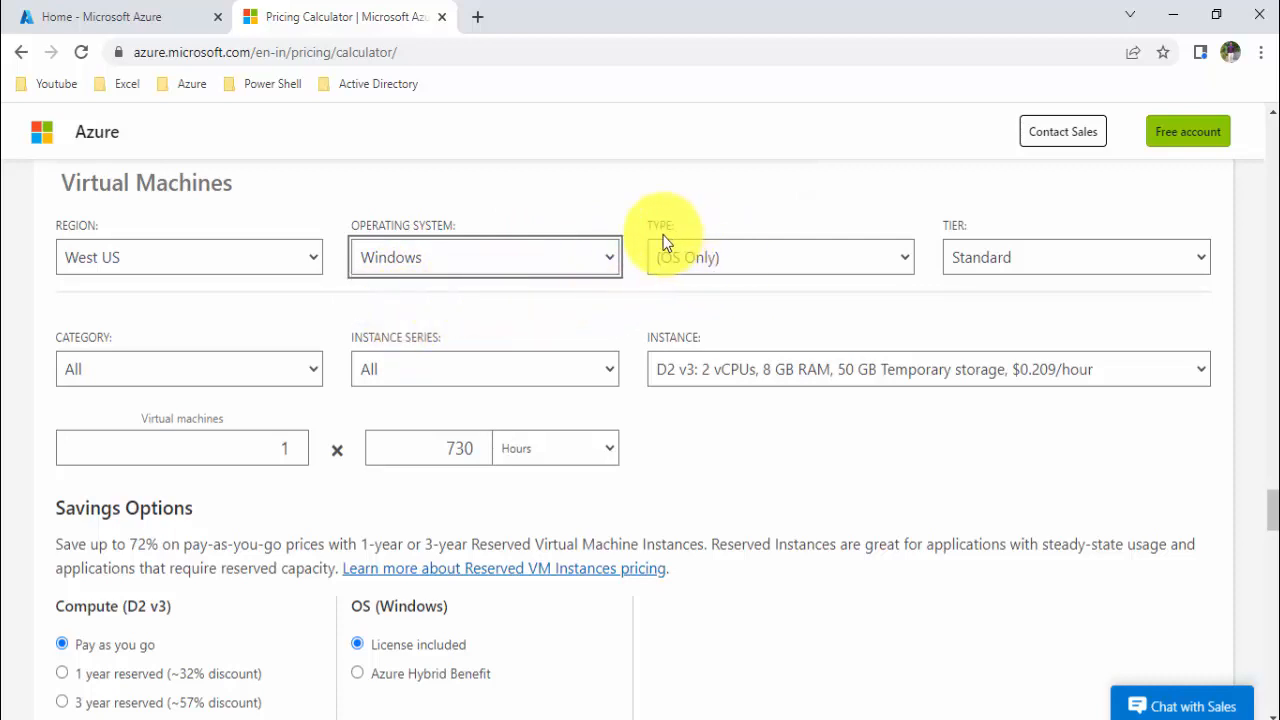
{"action": "left_click", "coordinate": [793, 257]}
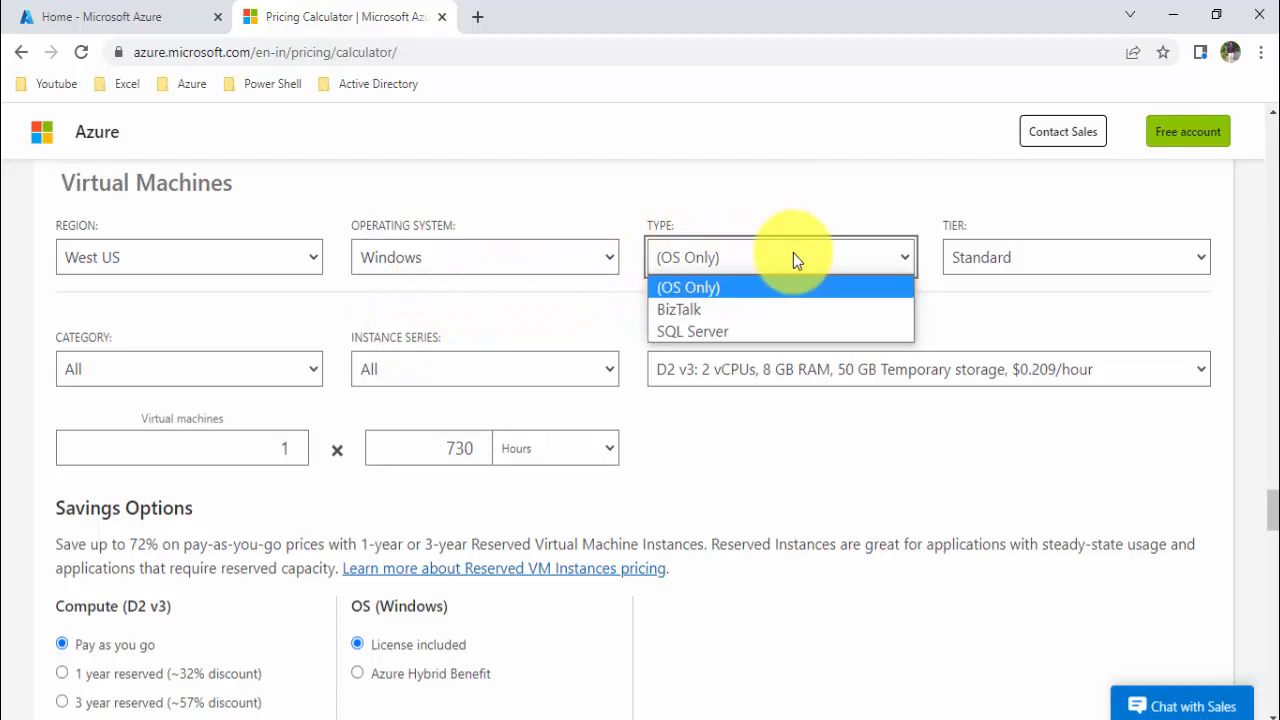
{"action": "left_click", "coordinate": [697, 292]}
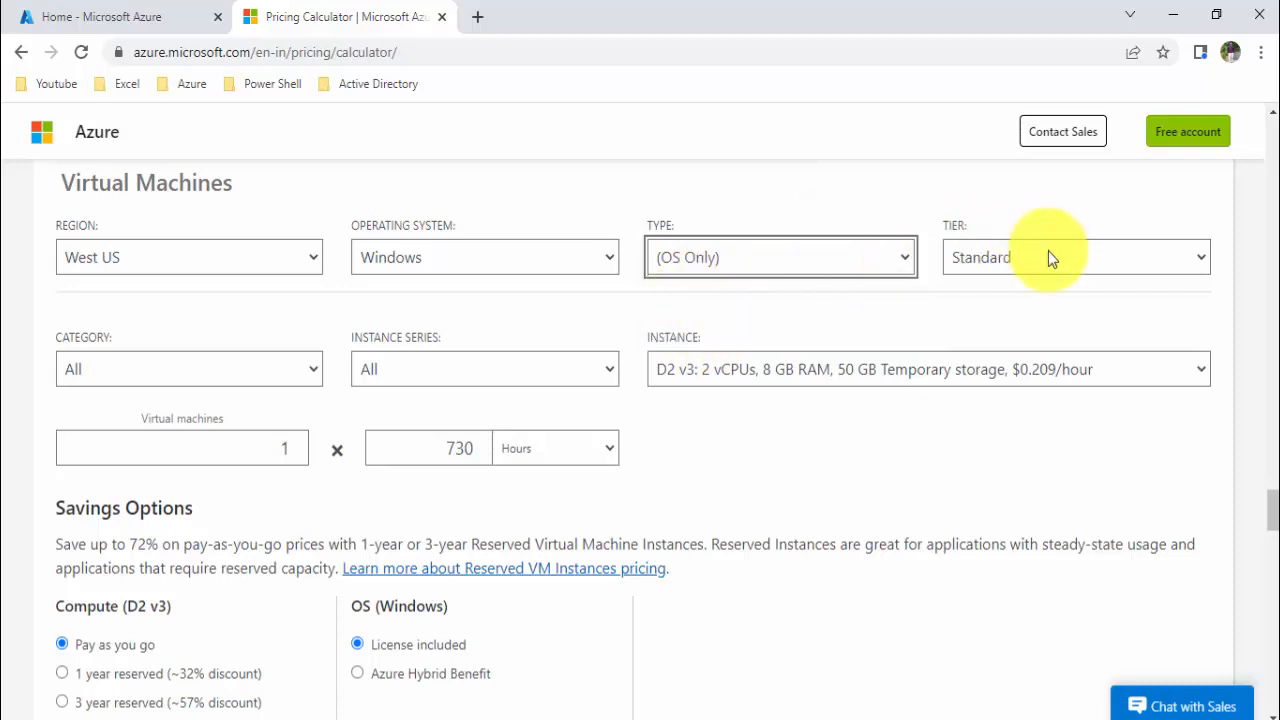
Try the Basic tier for the virtual machine and return it to Standard
{"action": "left_click", "coordinate": [990, 258]}
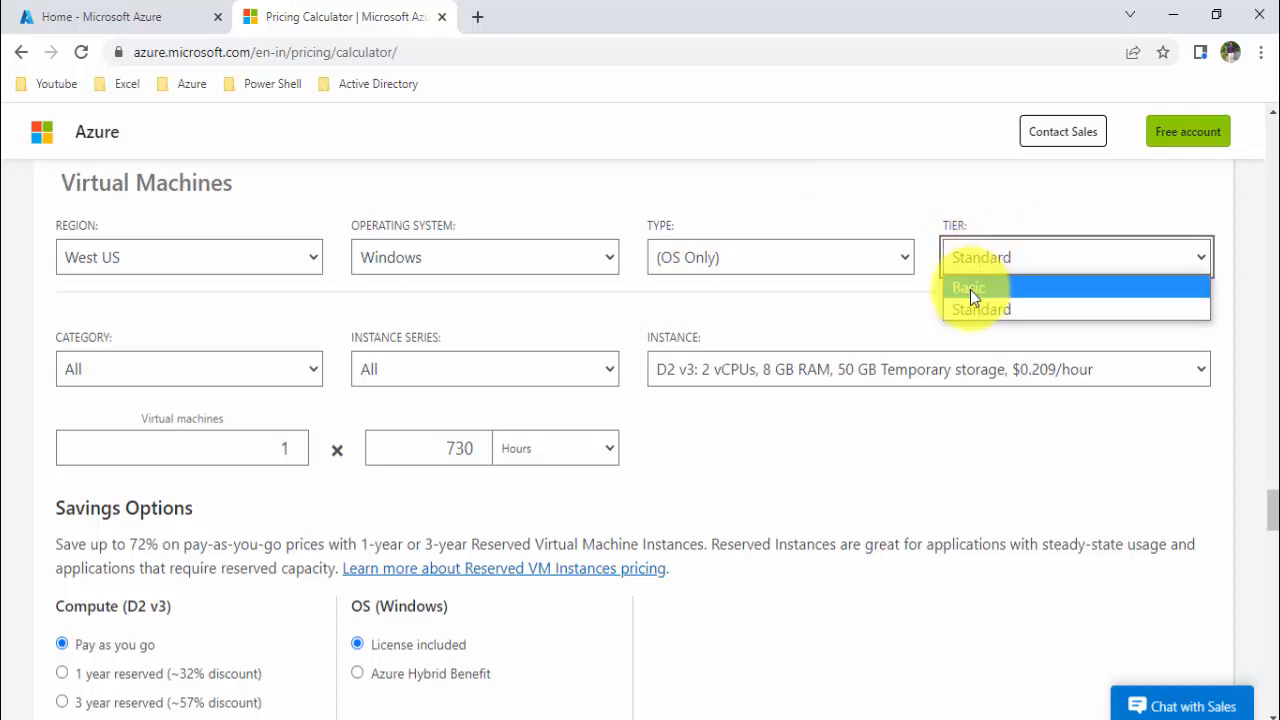
{"action": "left_click", "coordinate": [970, 289]}
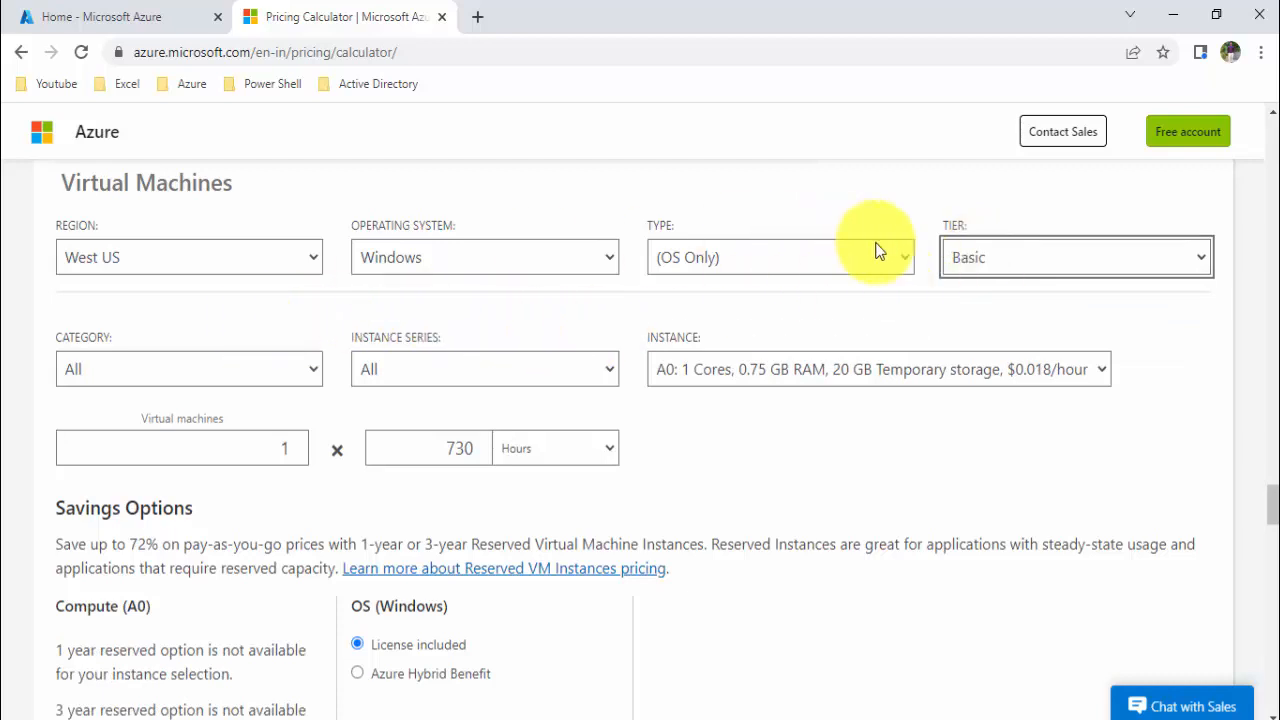
{"action": "left_click", "coordinate": [993, 263]}
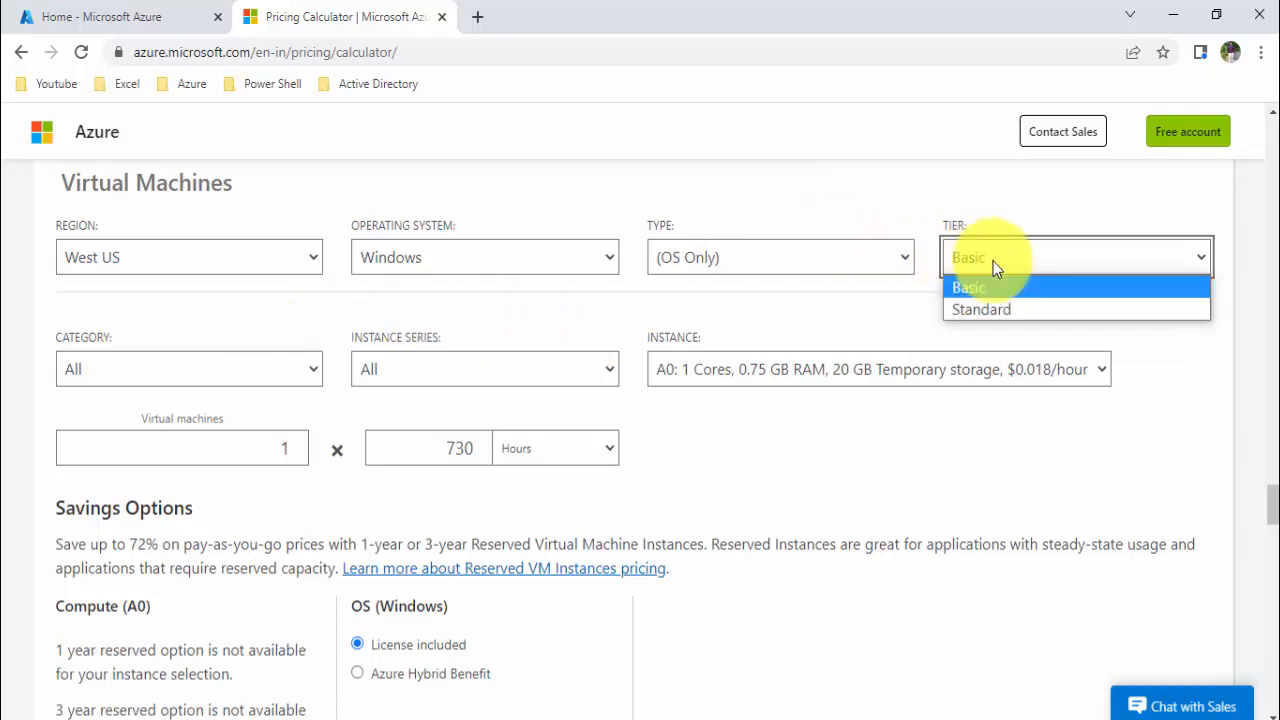
{"action": "left_click", "coordinate": [977, 311]}
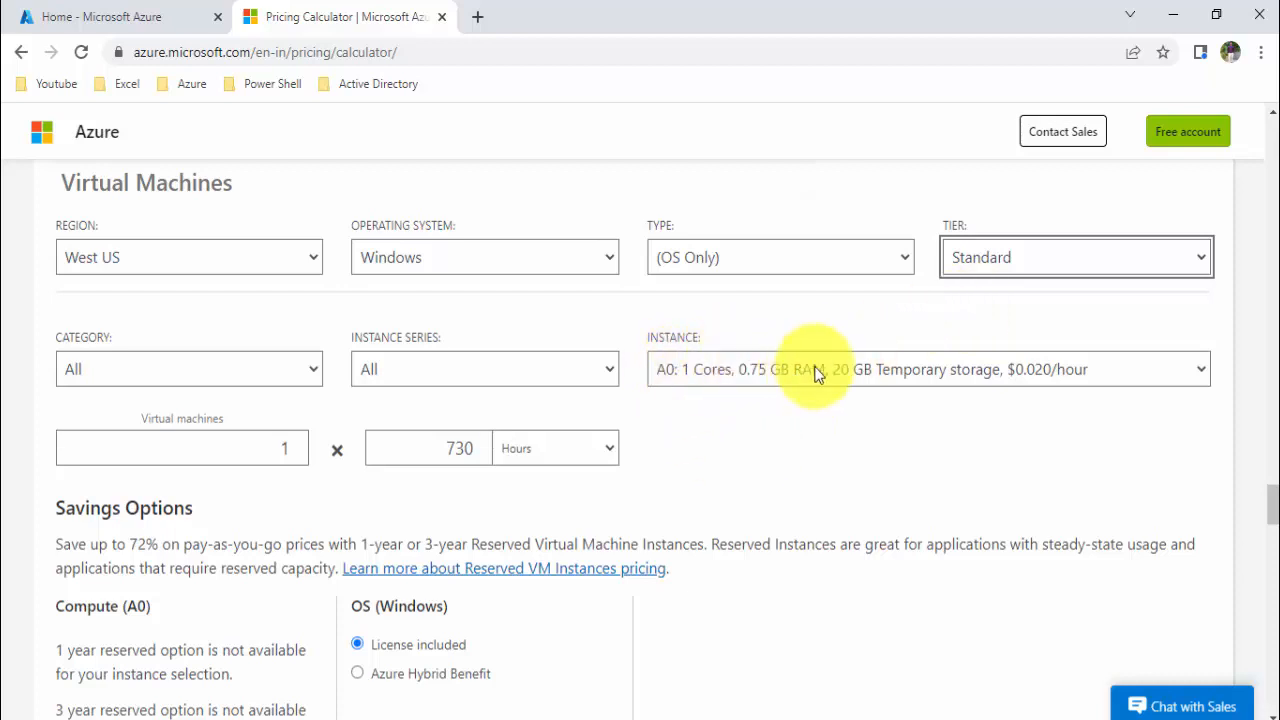
Switch the virtual machine's tier to Basic and look over the instance sizes it offers
{"action": "left_click", "coordinate": [959, 245]}
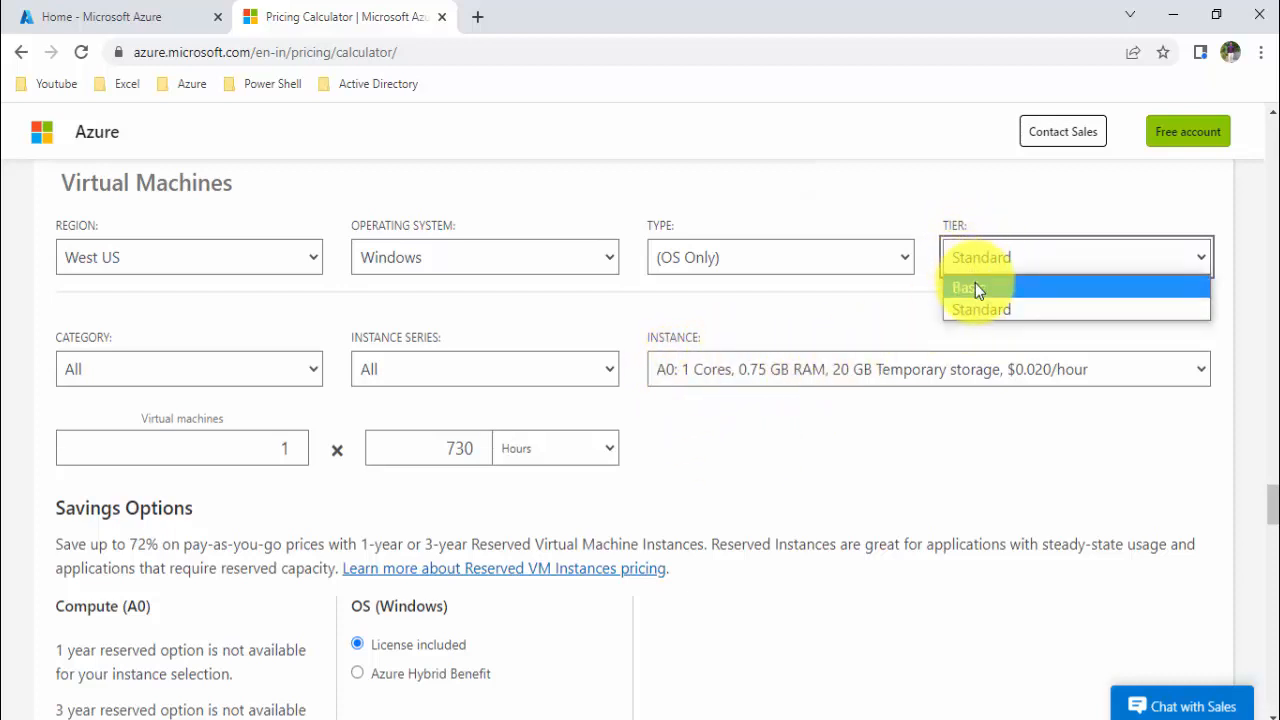
{"action": "left_click", "coordinate": [975, 286]}
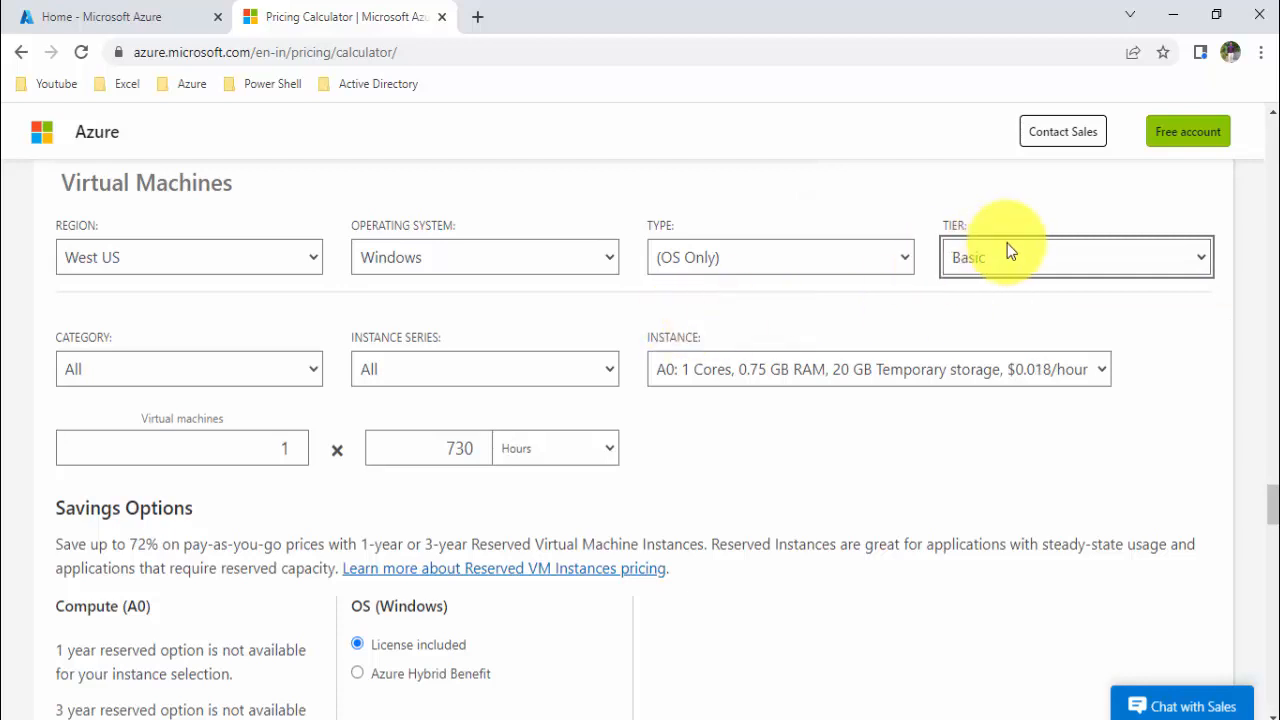
{"action": "left_click", "coordinate": [706, 383]}
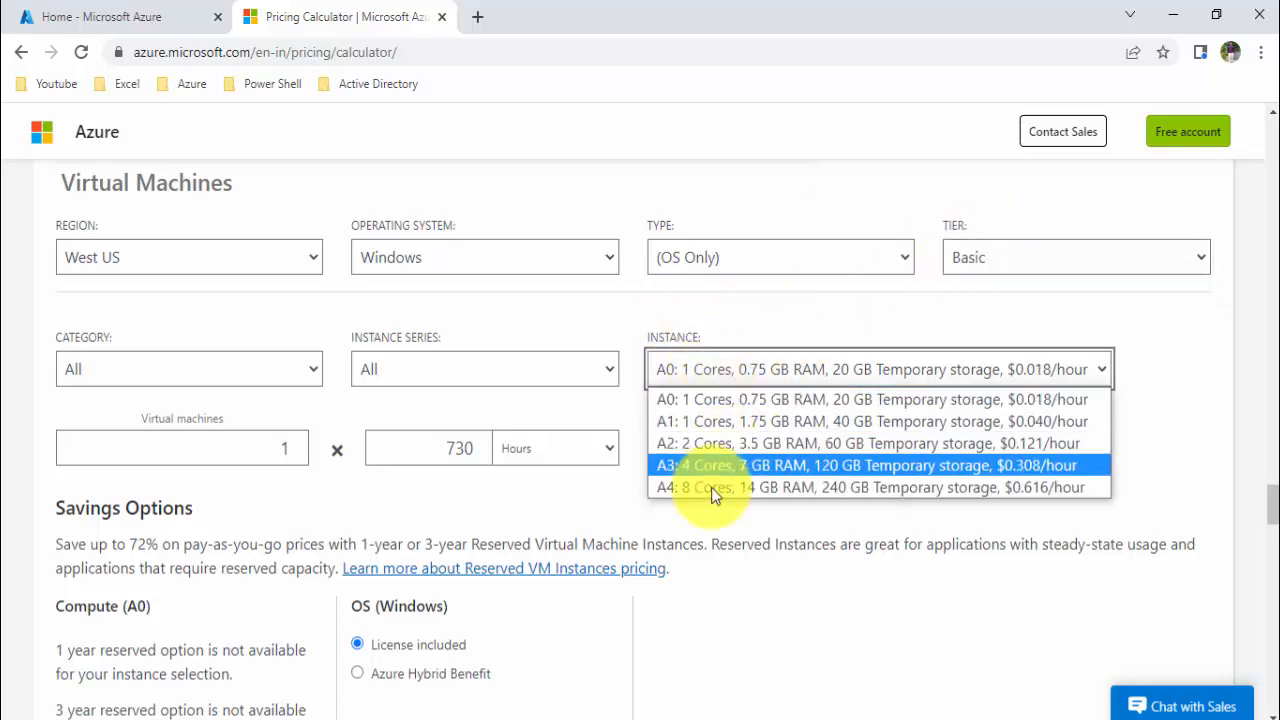
{"action": "left_click", "coordinate": [809, 320]}
Switch the tier to Standard and browse the full list of instance sizes and hourly prices without choosing one
{"action": "left_click", "coordinate": [967, 271]}
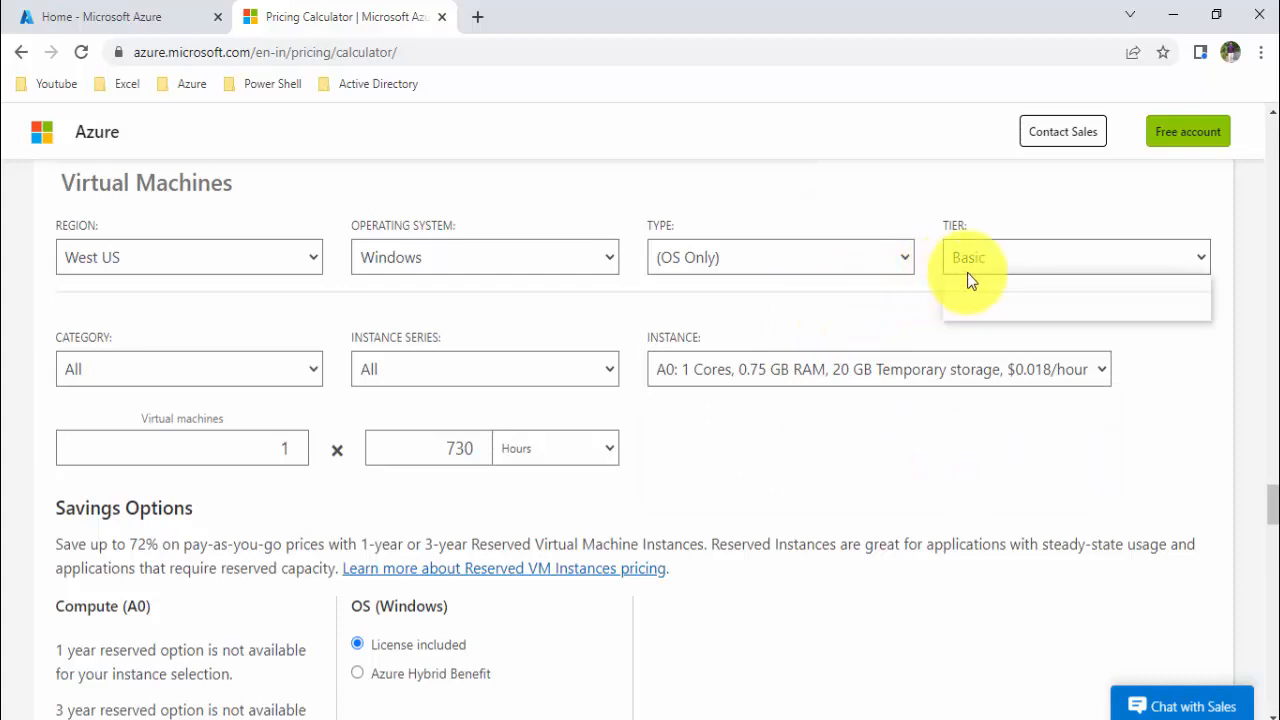
{"action": "left_click", "coordinate": [970, 310]}
{"action": "left_click", "coordinate": [775, 370]}
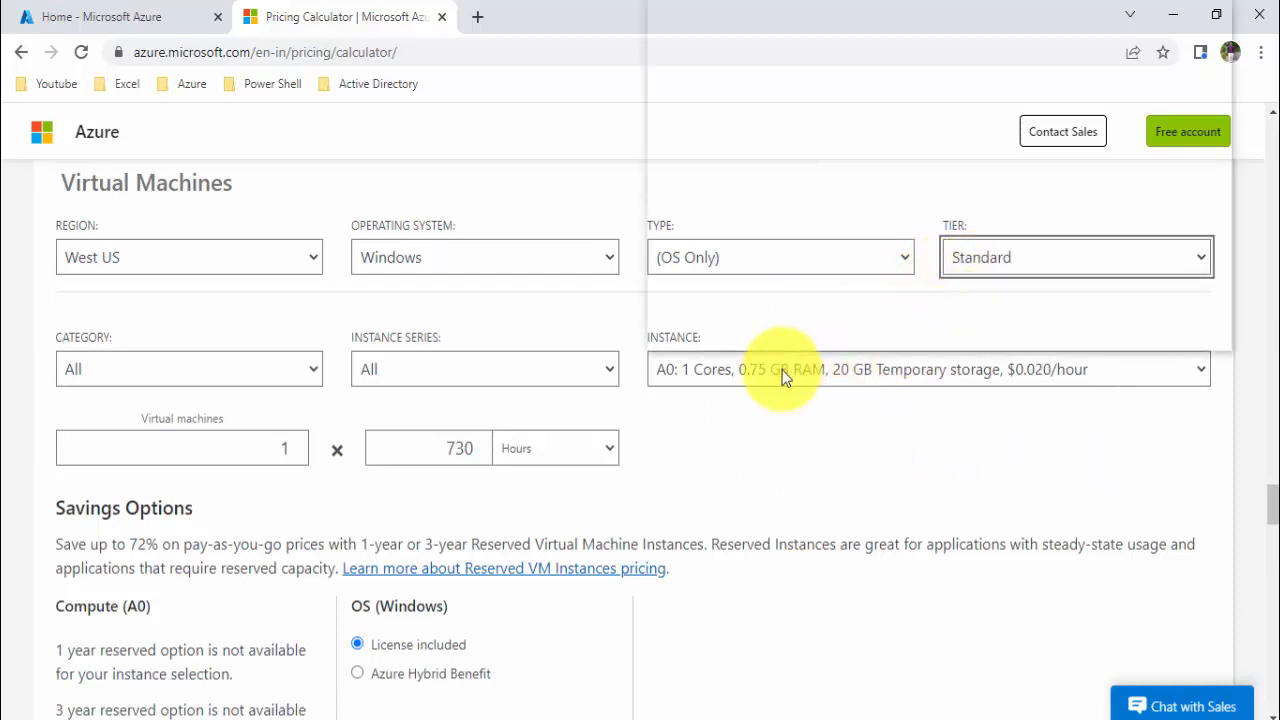
{"action": "scroll", "coordinate": [779, 260], "scroll_direction": "down", "scroll_amount": 15}
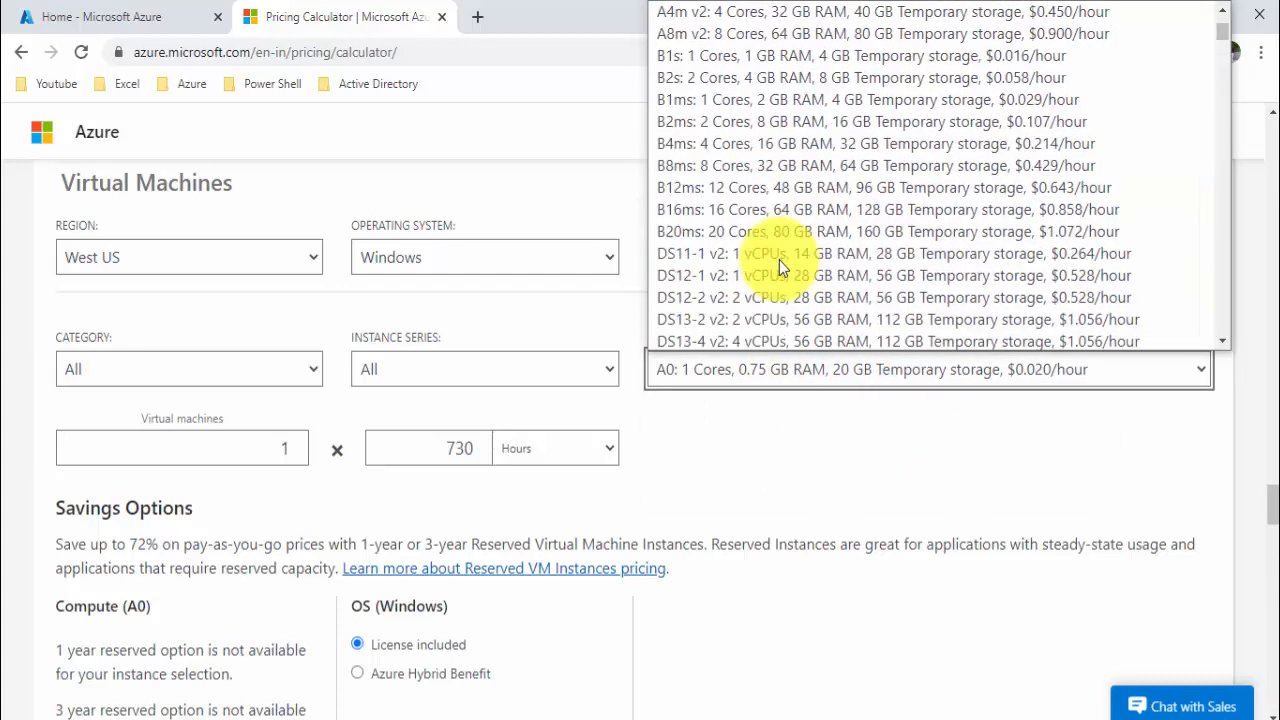
{"action": "scroll", "coordinate": [779, 260], "scroll_direction": "down", "scroll_amount": 20}
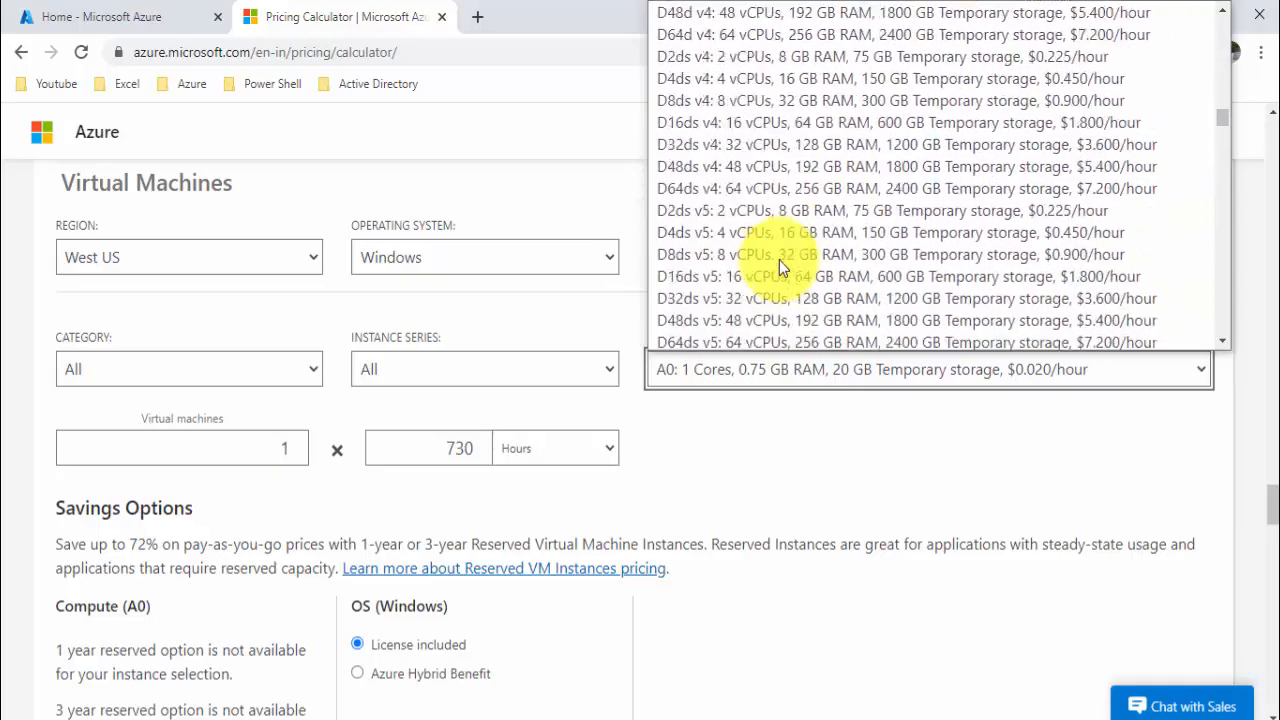
{"action": "scroll", "coordinate": [779, 260], "scroll_direction": "down", "scroll_amount": 20}
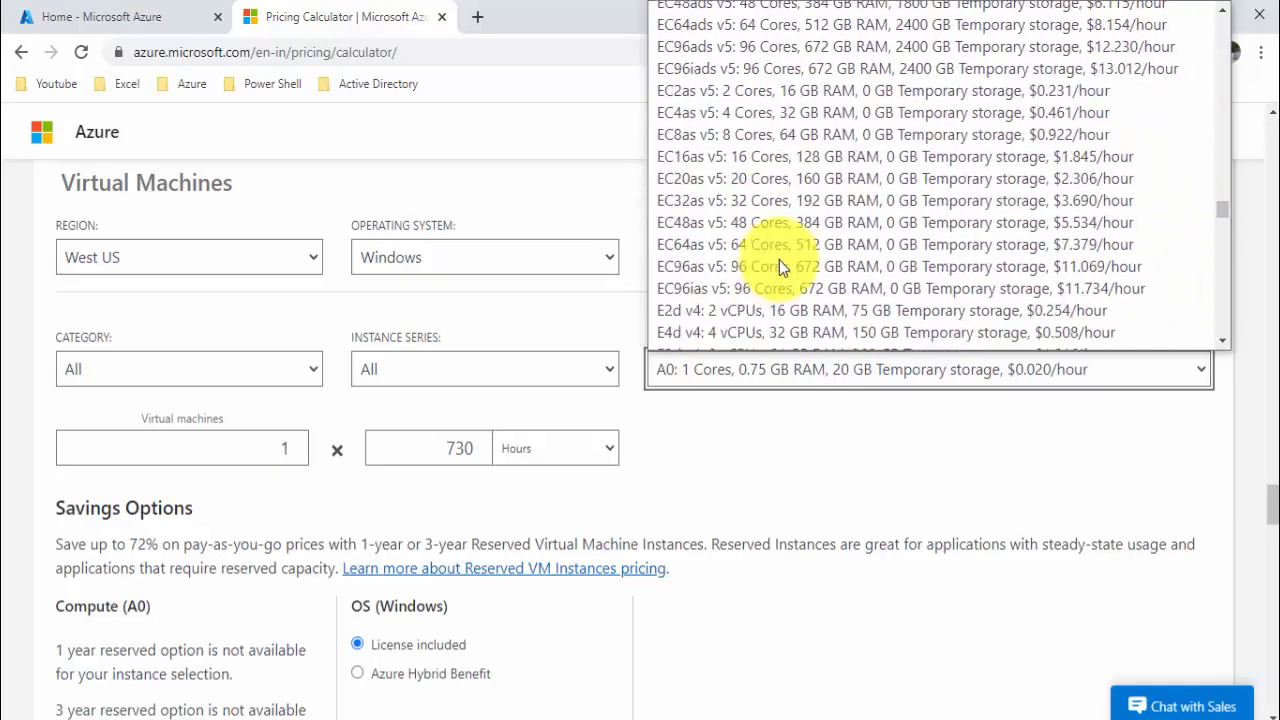
{"action": "scroll", "coordinate": [779, 260], "scroll_direction": "down", "scroll_amount": 20}
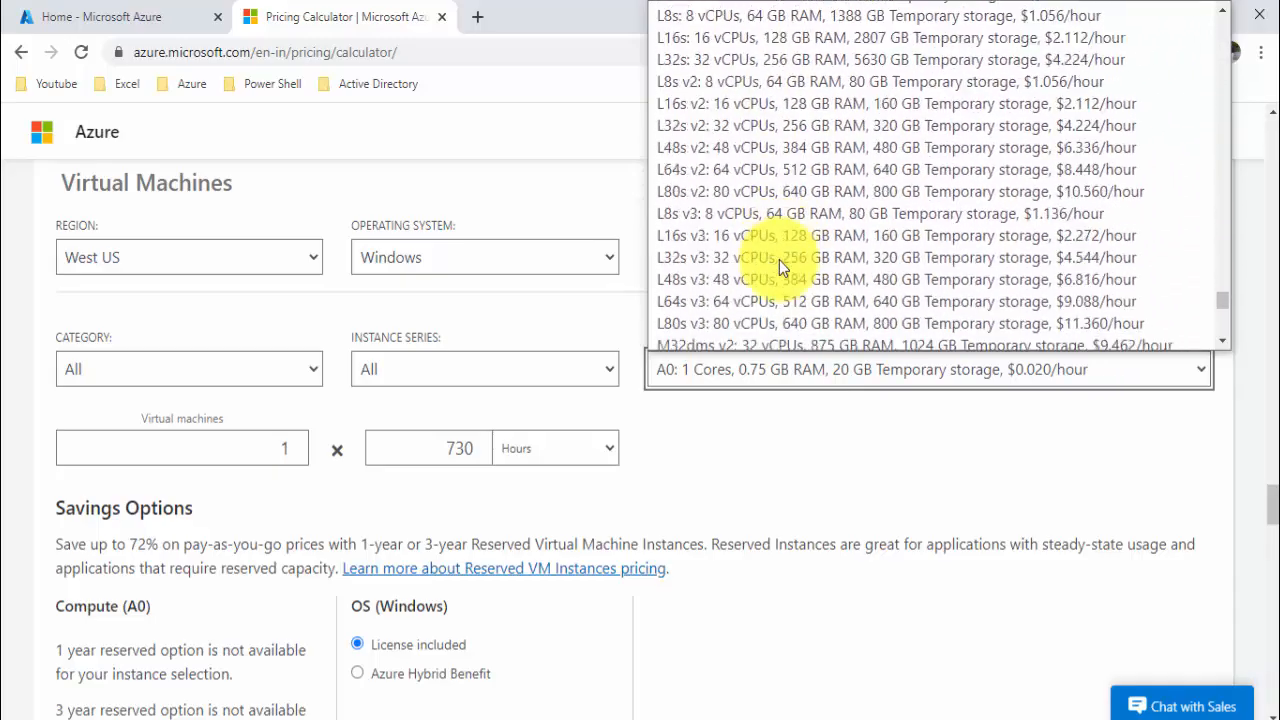
{"action": "scroll", "coordinate": [779, 260], "scroll_direction": "up", "scroll_amount": 20}
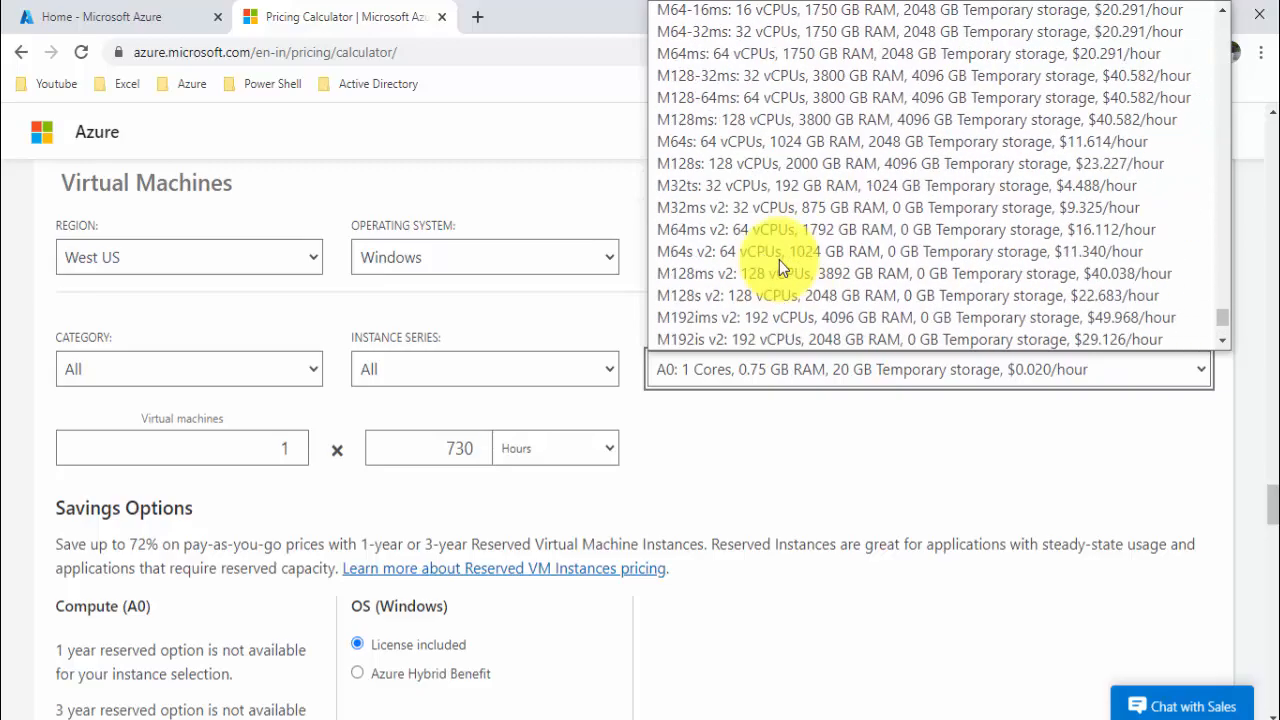
{"action": "scroll", "coordinate": [779, 260], "scroll_direction": "up", "scroll_amount": 20}
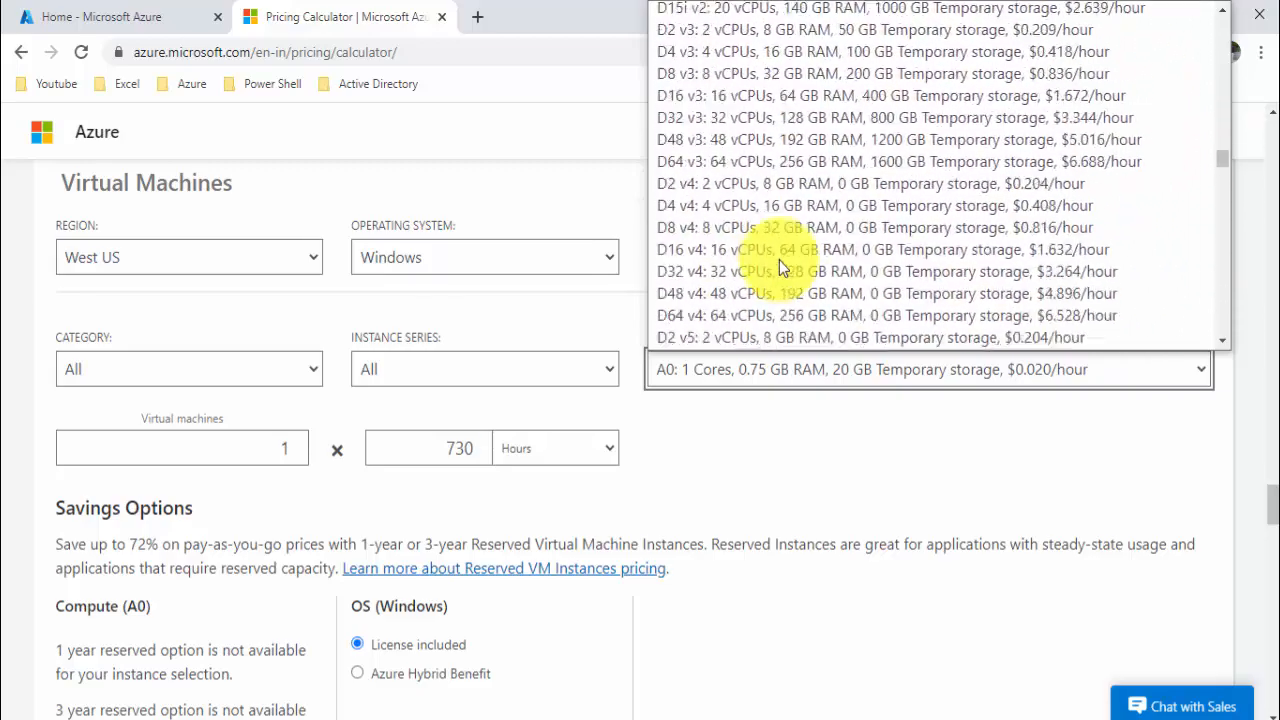
{"action": "scroll", "coordinate": [779, 260], "scroll_direction": "up", "scroll_amount": 15}
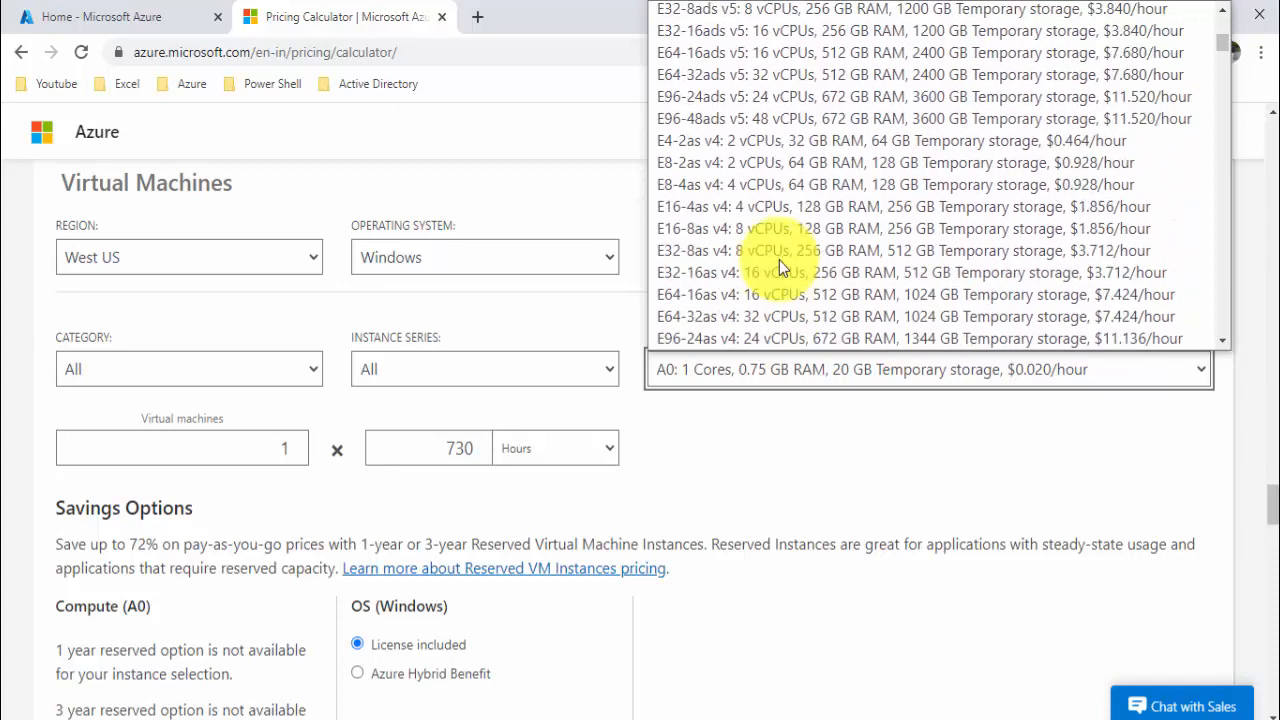
{"action": "left_click", "coordinate": [727, 433]}
{"action": "right_click", "coordinate": [727, 433]}
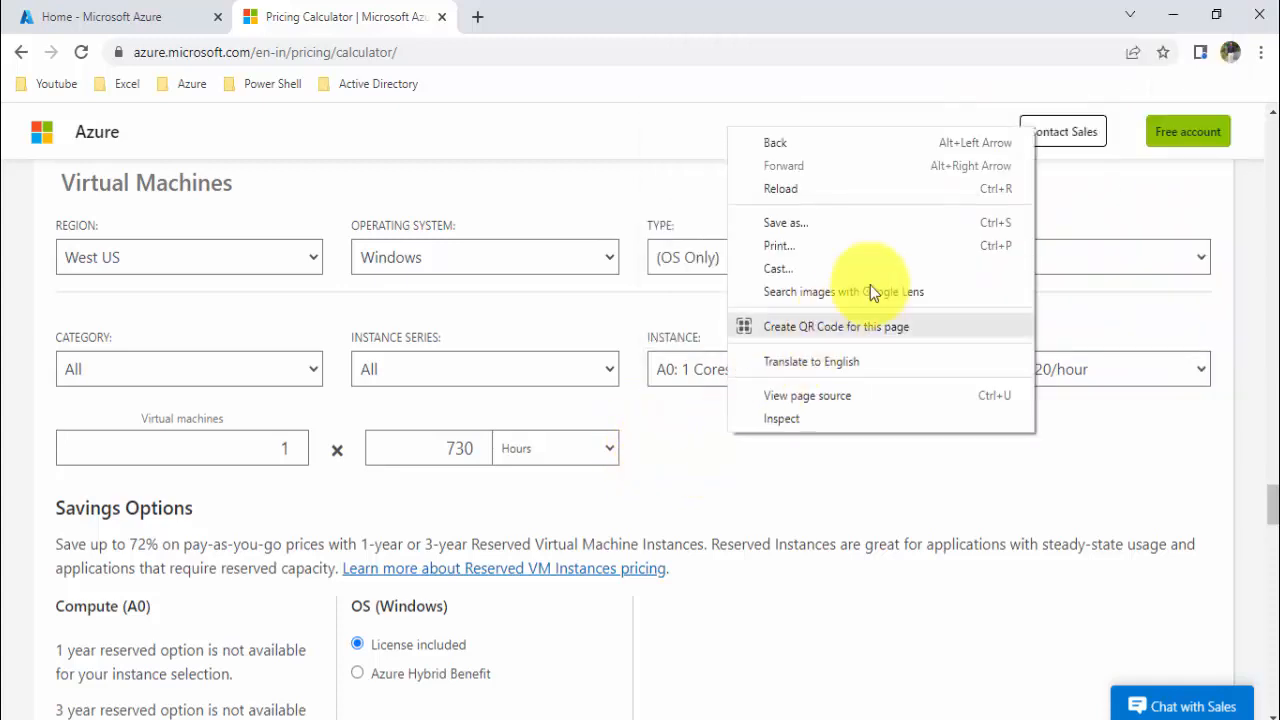
Set the virtual machine's tier to Basic and review the available instances with their hourly prices
{"action": "left_click", "coordinate": [1094, 246]}
{"action": "left_click", "coordinate": [967, 288]}
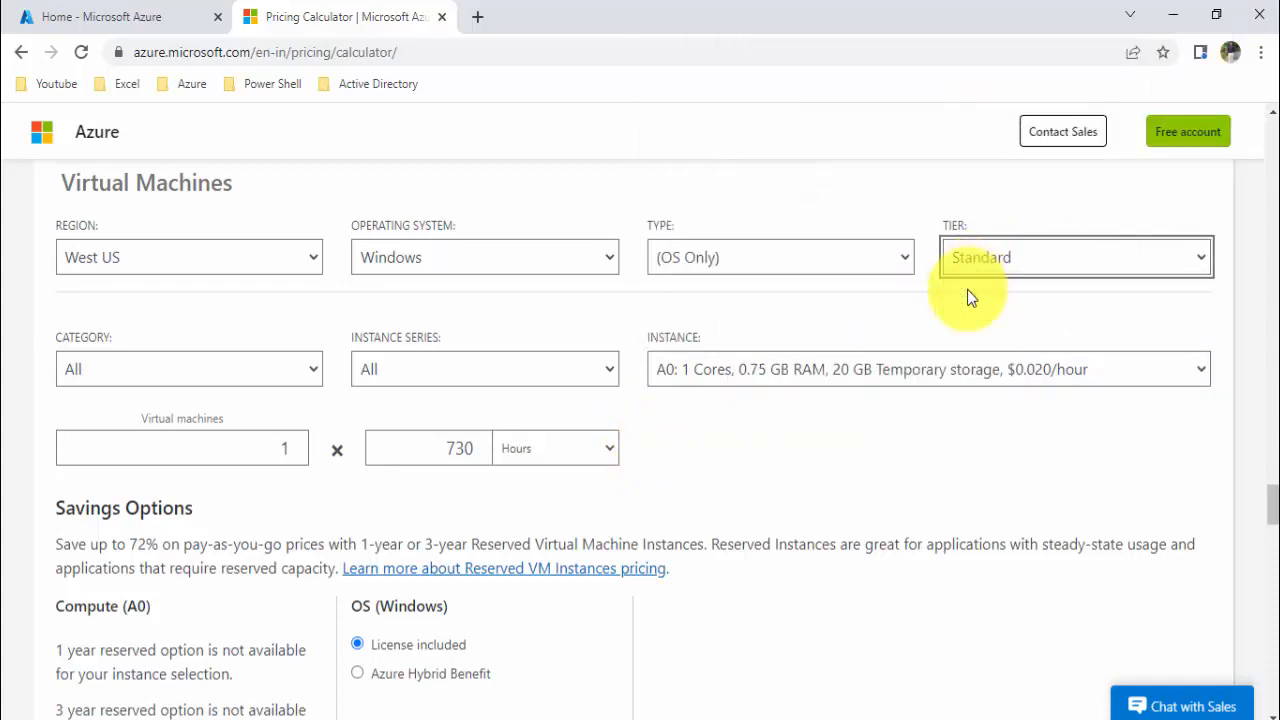
{"action": "left_click", "coordinate": [759, 370]}
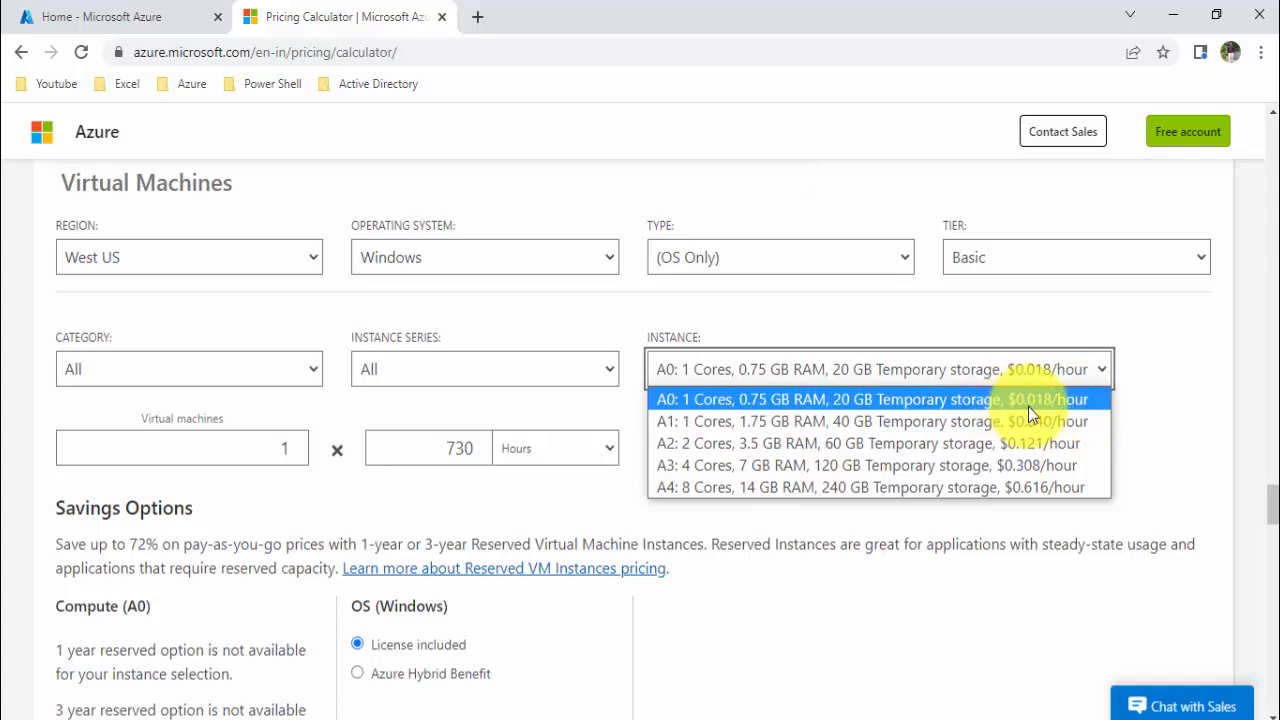
{"action": "left_click", "coordinate": [818, 343]}
{"action": "left_click", "coordinate": [958, 268]}
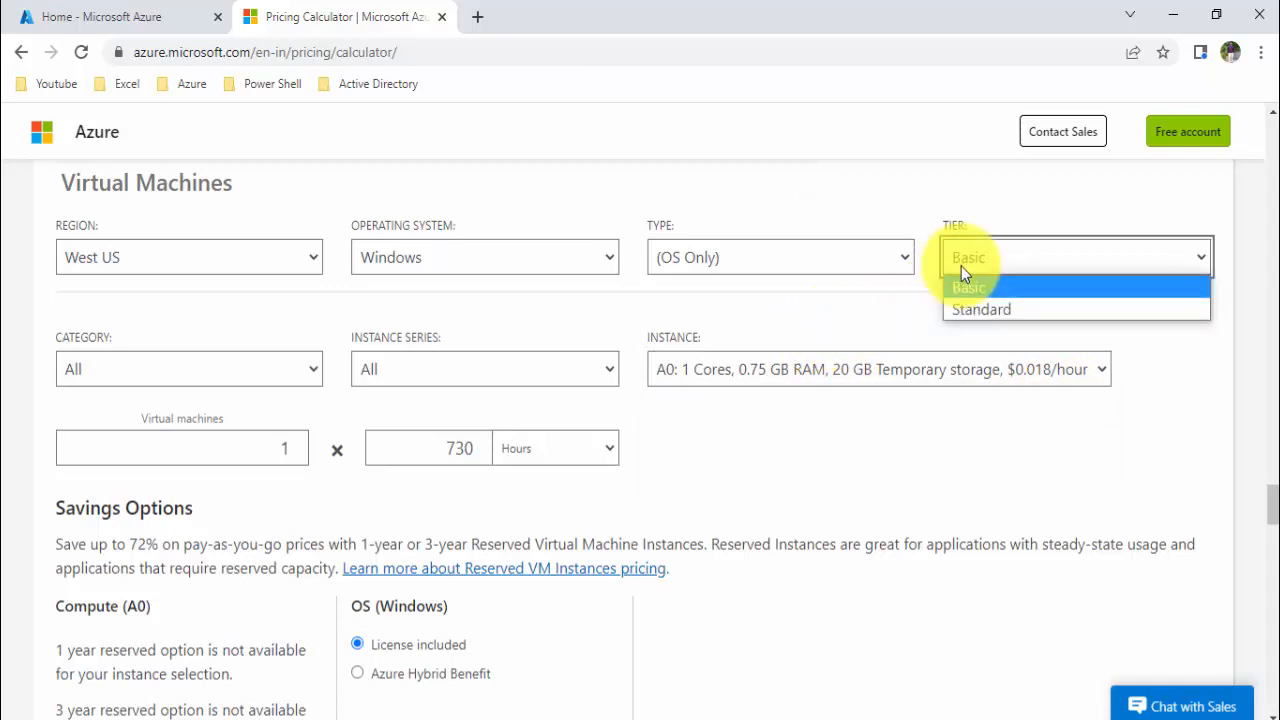
{"action": "left_click", "coordinate": [969, 288]}
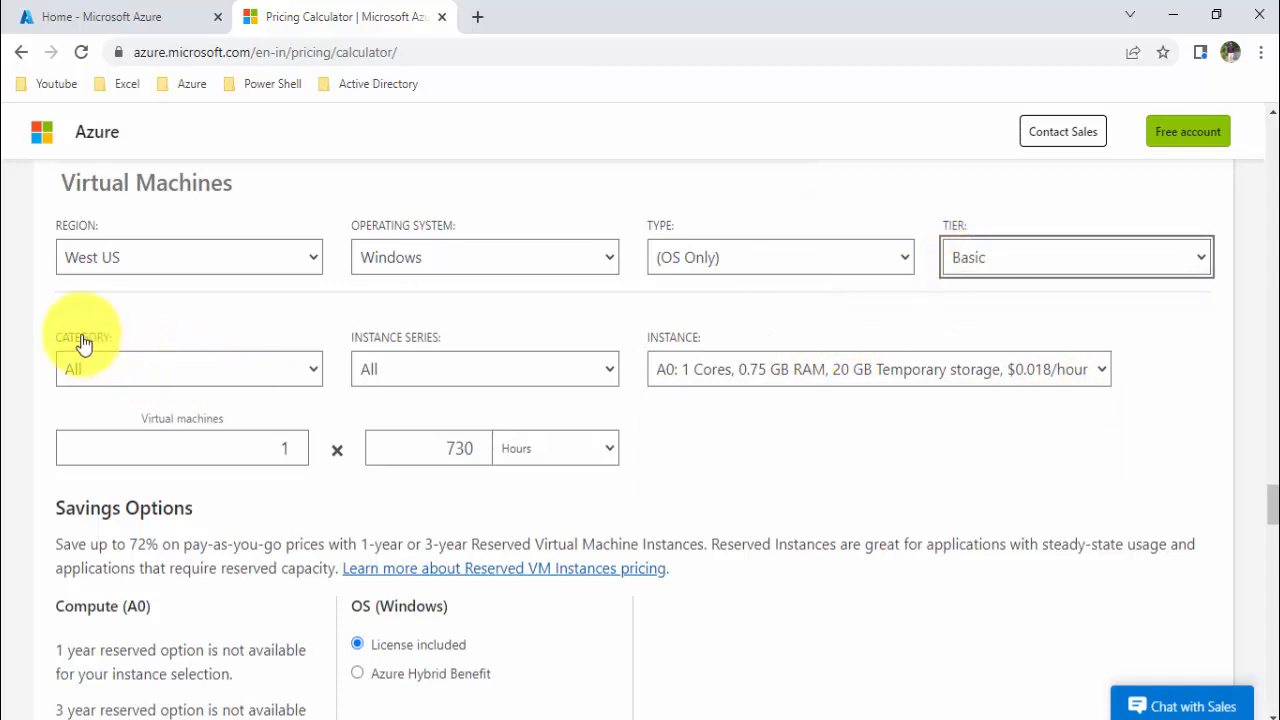
Keep the virtual machine's category and instance series at All and select the A0 instance with 1 core and 0.75 GB RAM
{"action": "left_click", "coordinate": [262, 365]}
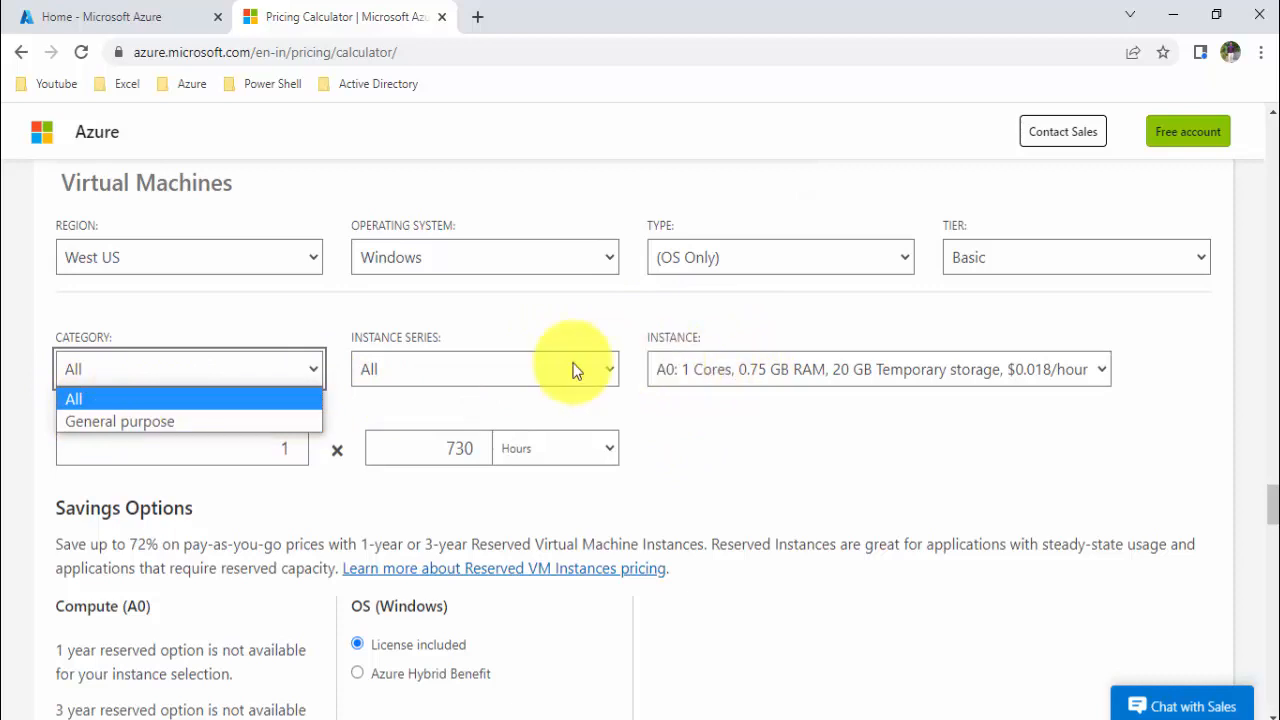
{"action": "left_click", "coordinate": [89, 398]}
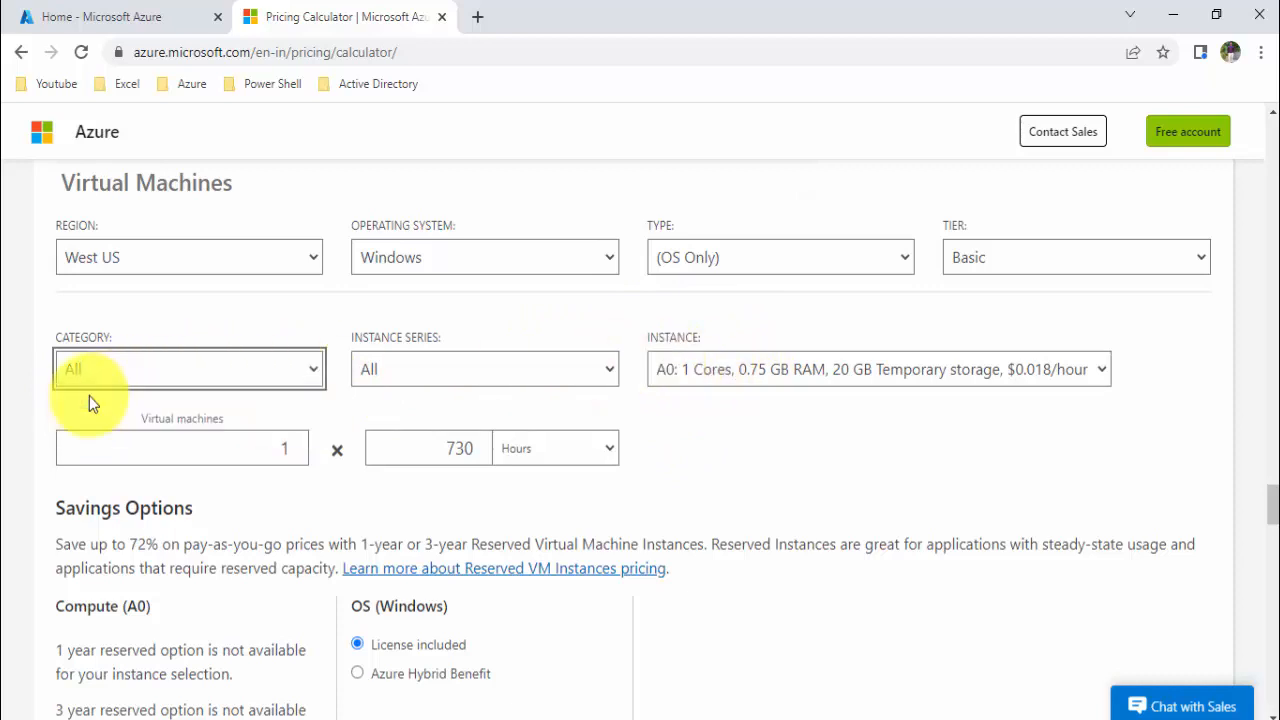
{"action": "left_click", "coordinate": [405, 368]}
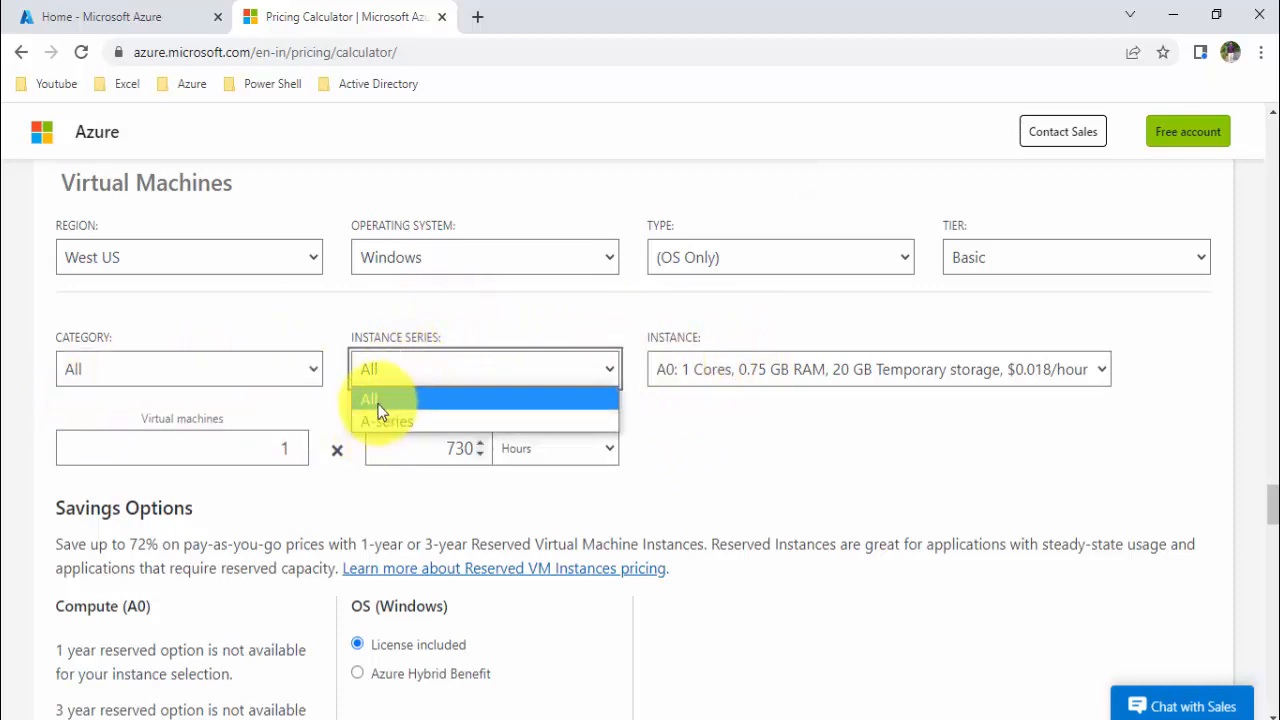
{"action": "left_click", "coordinate": [378, 399]}
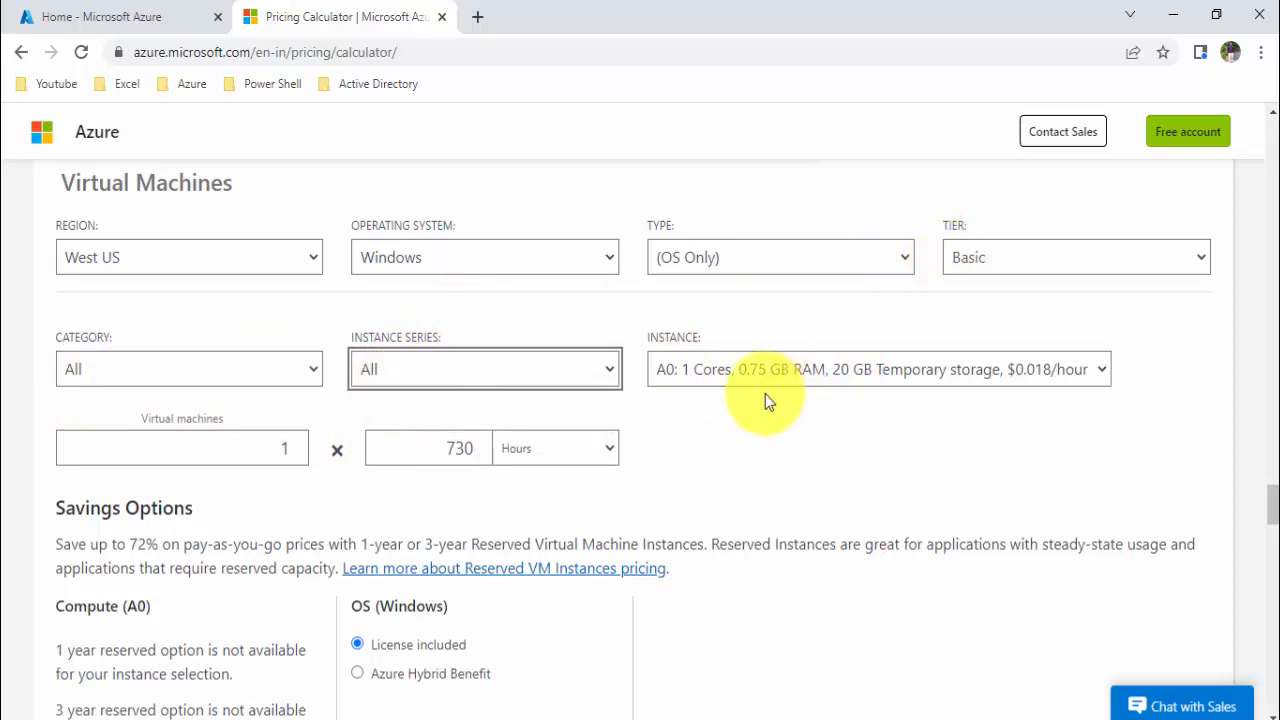
{"action": "left_click", "coordinate": [697, 375]}
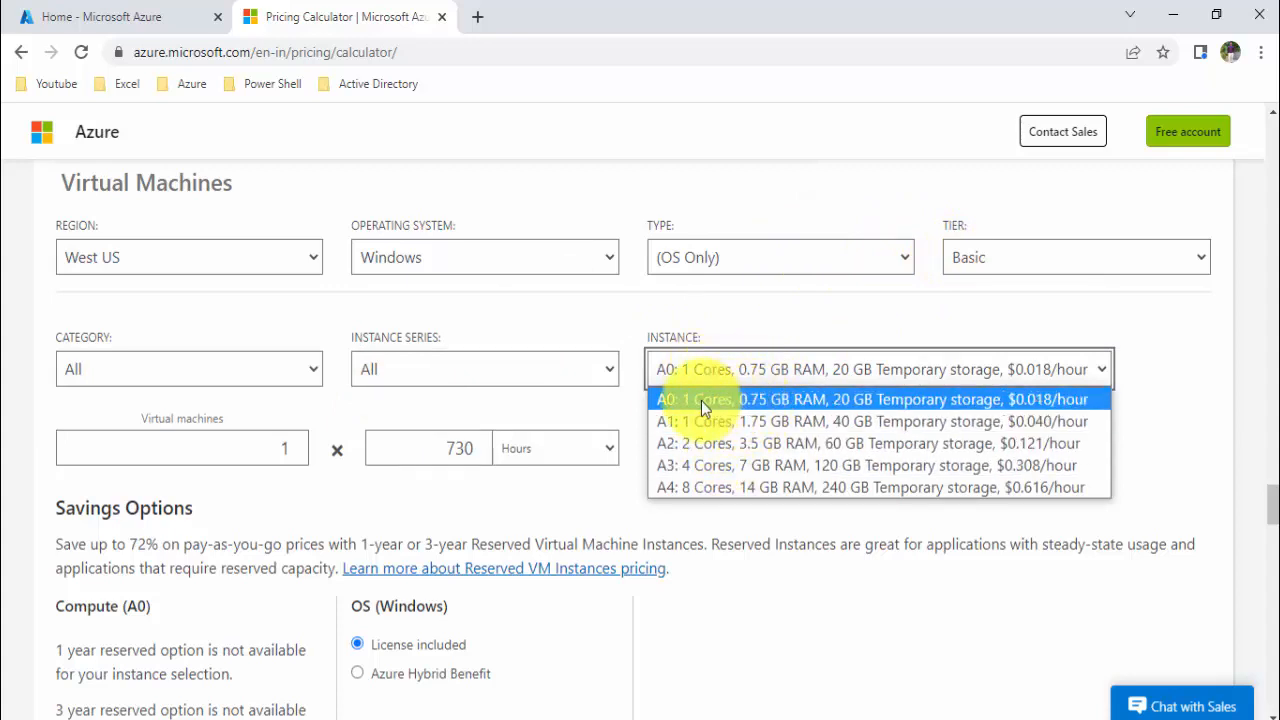
{"action": "left_click", "coordinate": [727, 403]}
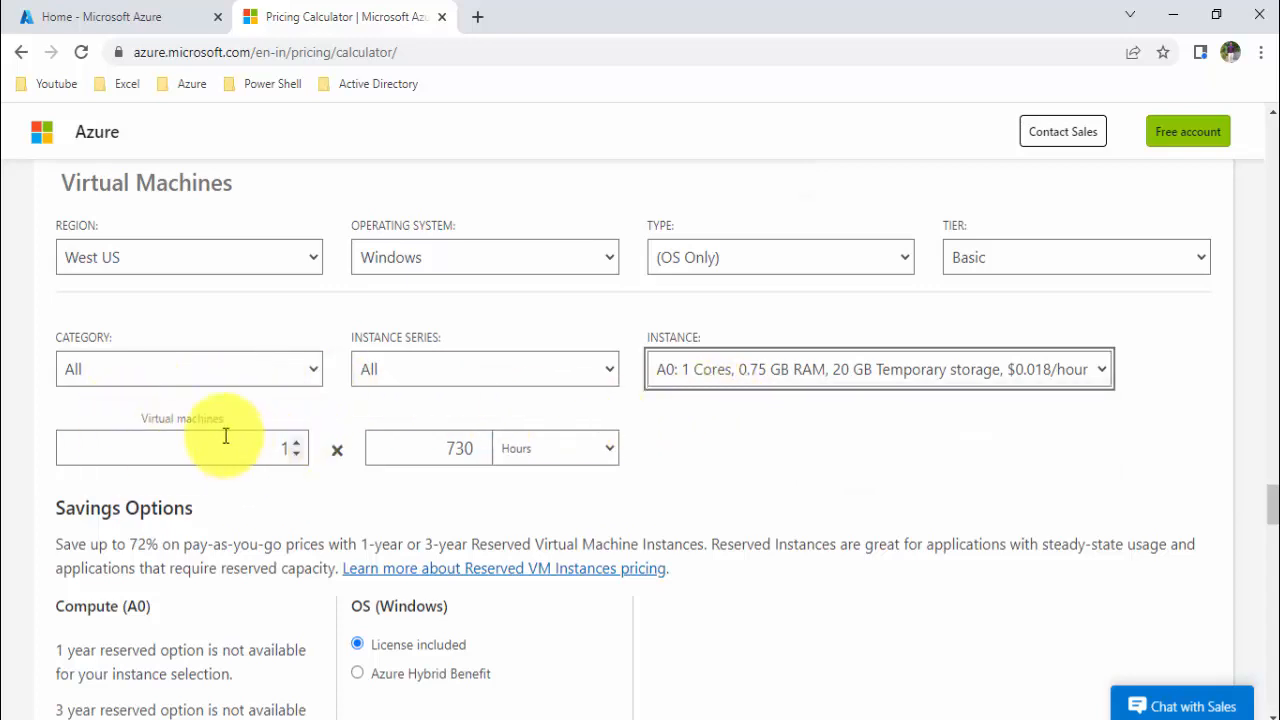
Try a usage of 1 hour for the single virtual machine and change it to 15 hours
{"action": "left_click", "coordinate": [297, 443]}
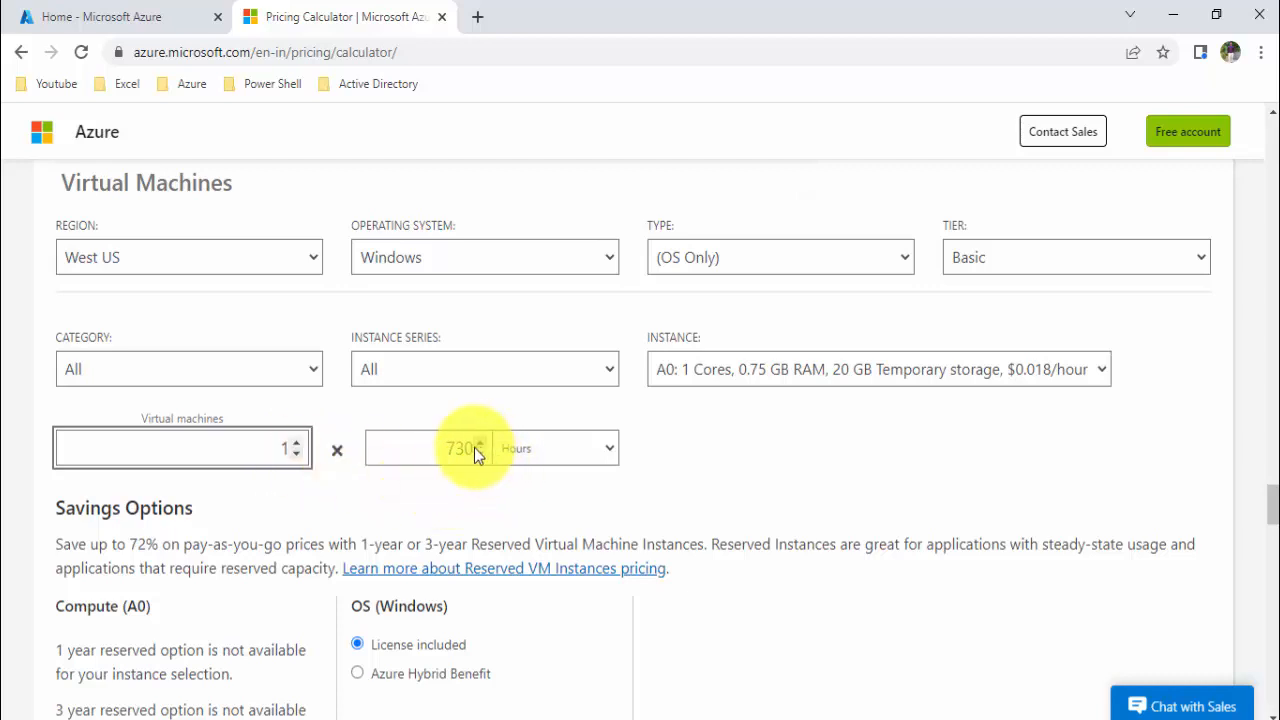
{"action": "left_click", "coordinate": [449, 448]}
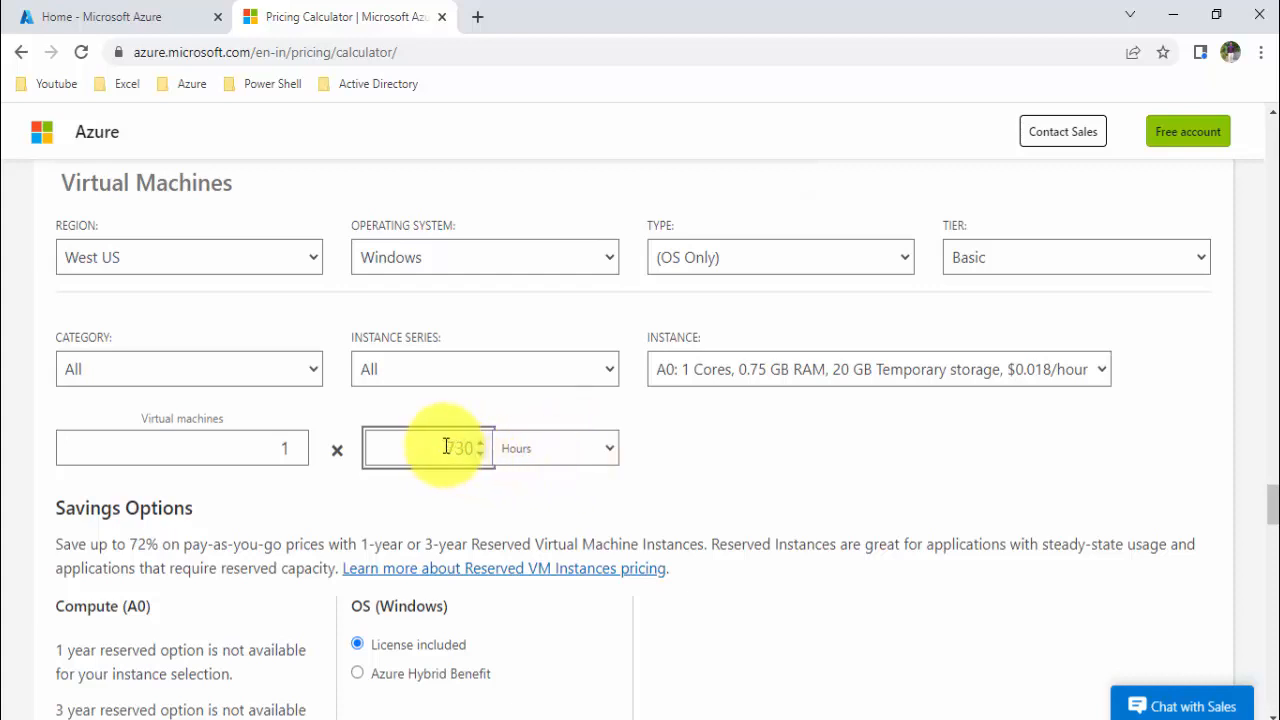
{"action": "left_click_drag", "start_coordinate": [448, 449], "coordinate": [484, 460]}
{"action": "key", "text": "BackSpace"}
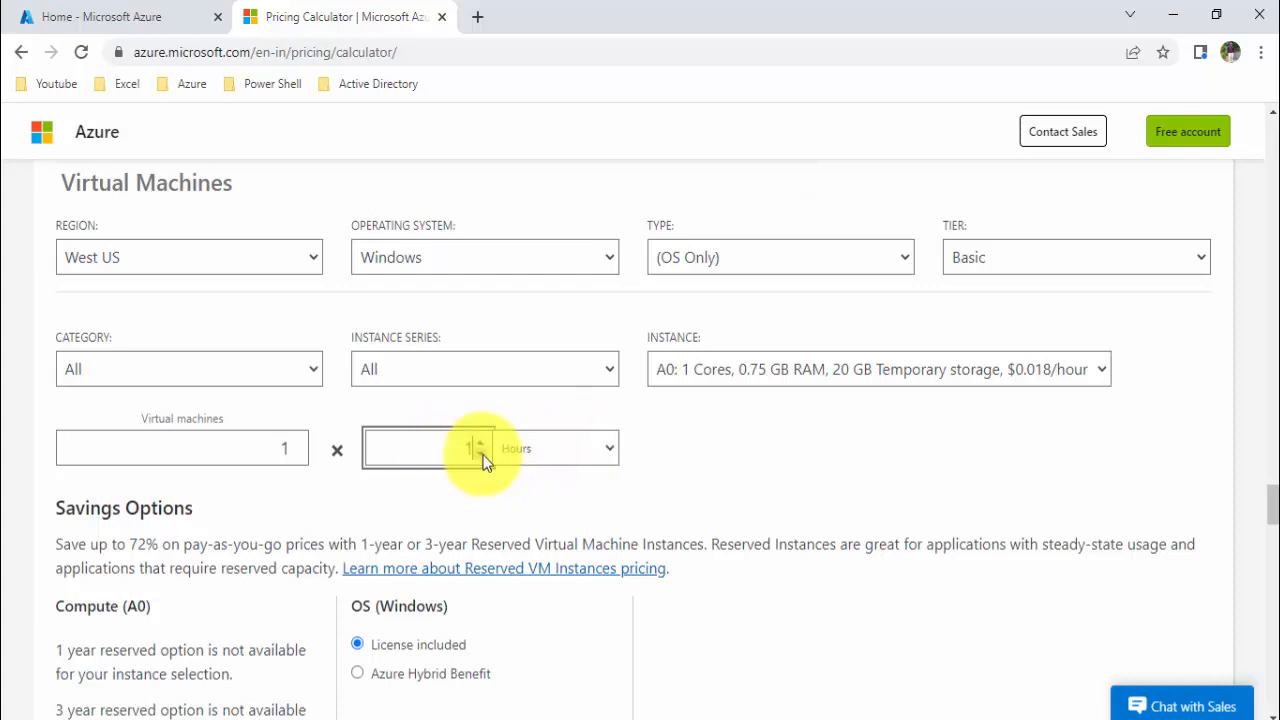
{"action": "type", "text": "1"}
{"action": "left_click", "coordinate": [658, 437]}
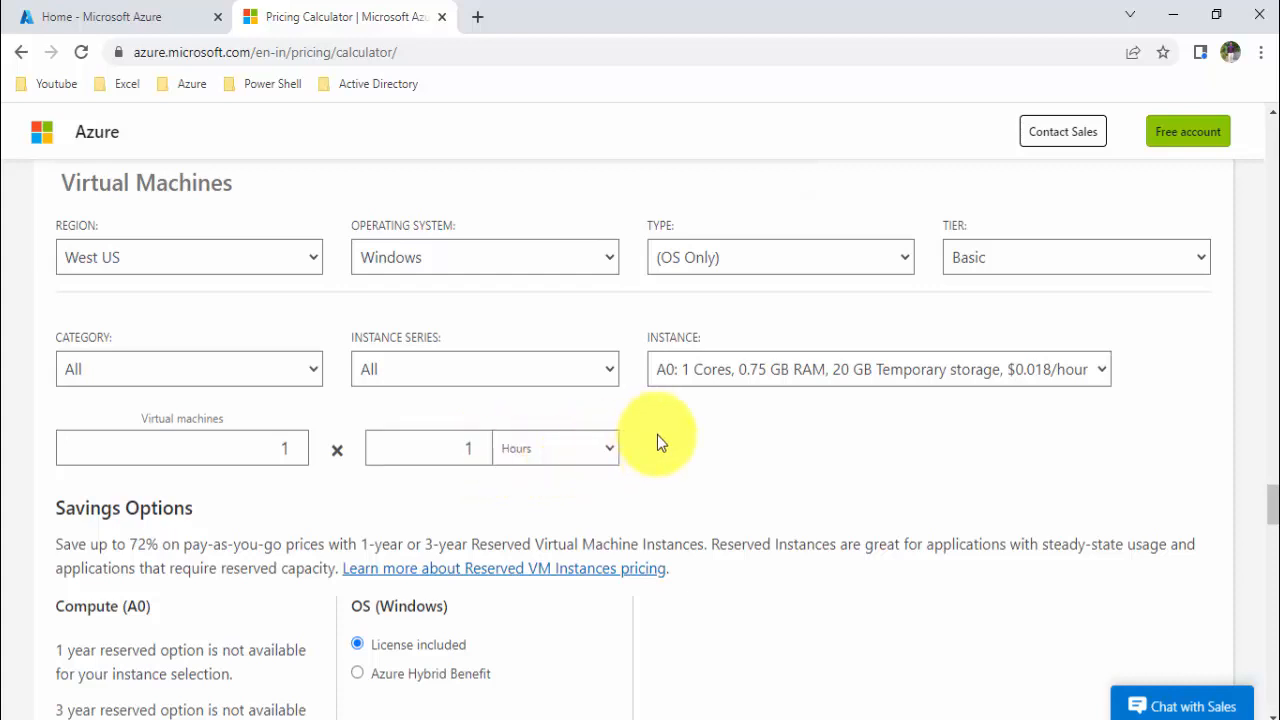
{"action": "left_click_drag", "start_coordinate": [449, 445], "coordinate": [512, 447]}
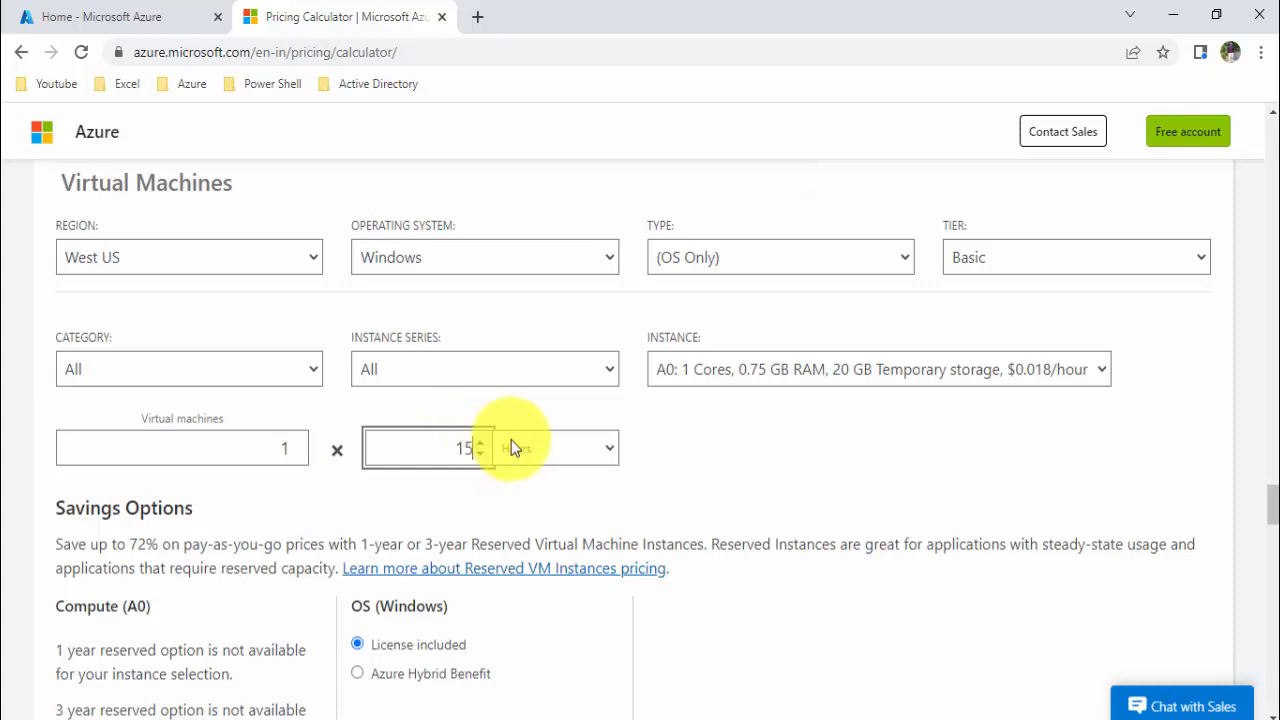
{"action": "left_click", "coordinate": [709, 486]}
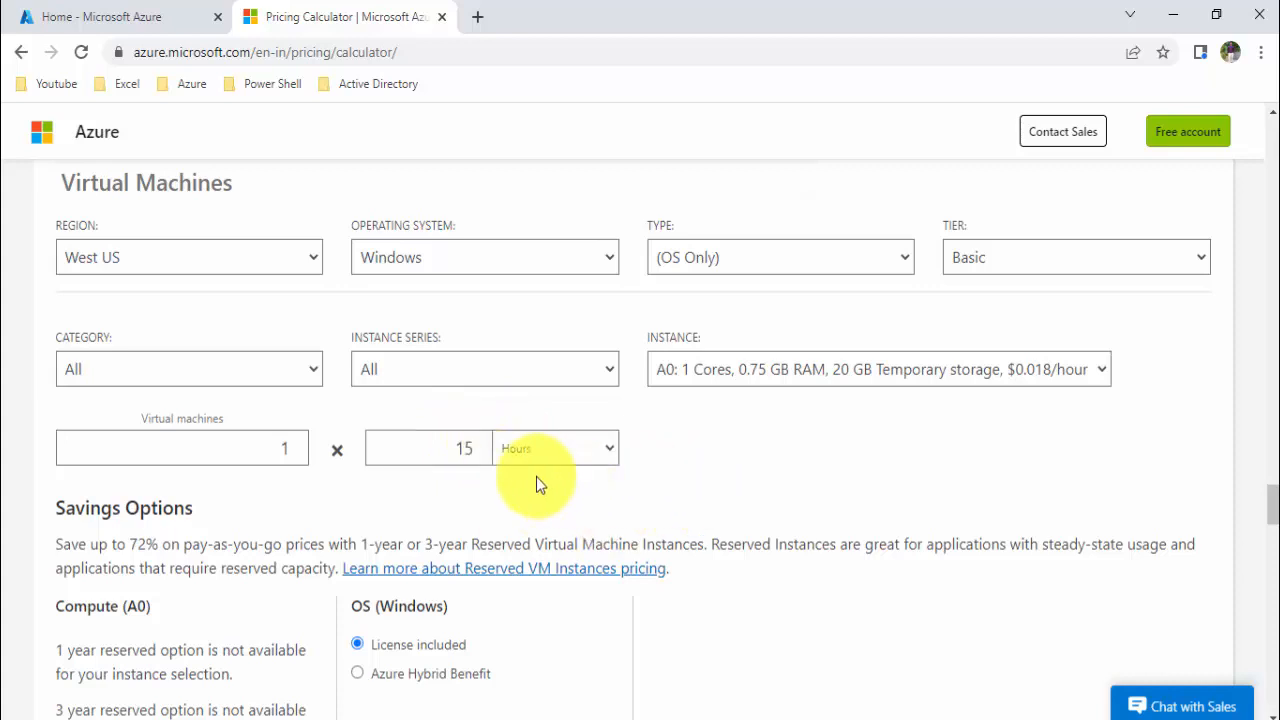
Review the savings options, expand and collapse the storage transactions details, and look over the estimate's cost summary
{"action": "scroll", "coordinate": [519, 495], "scroll_direction": "down", "scroll_amount": 3}
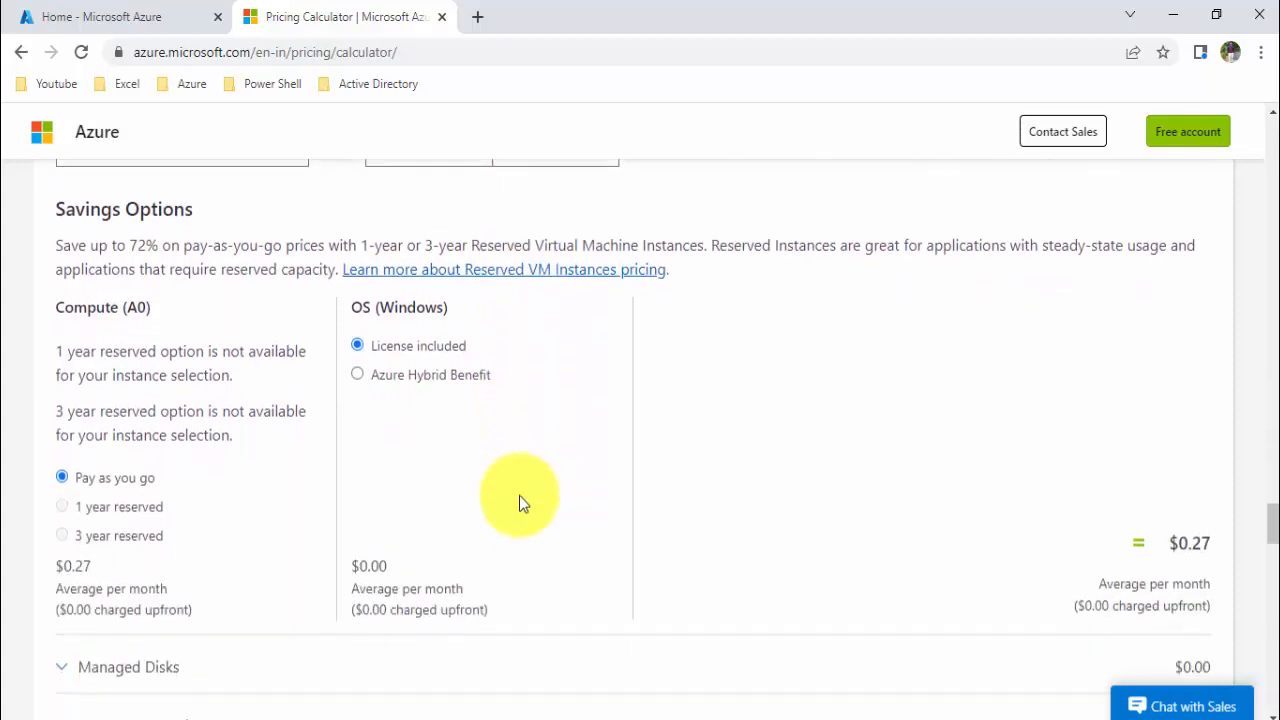
{"action": "scroll", "coordinate": [519, 495], "scroll_direction": "down", "scroll_amount": 1}
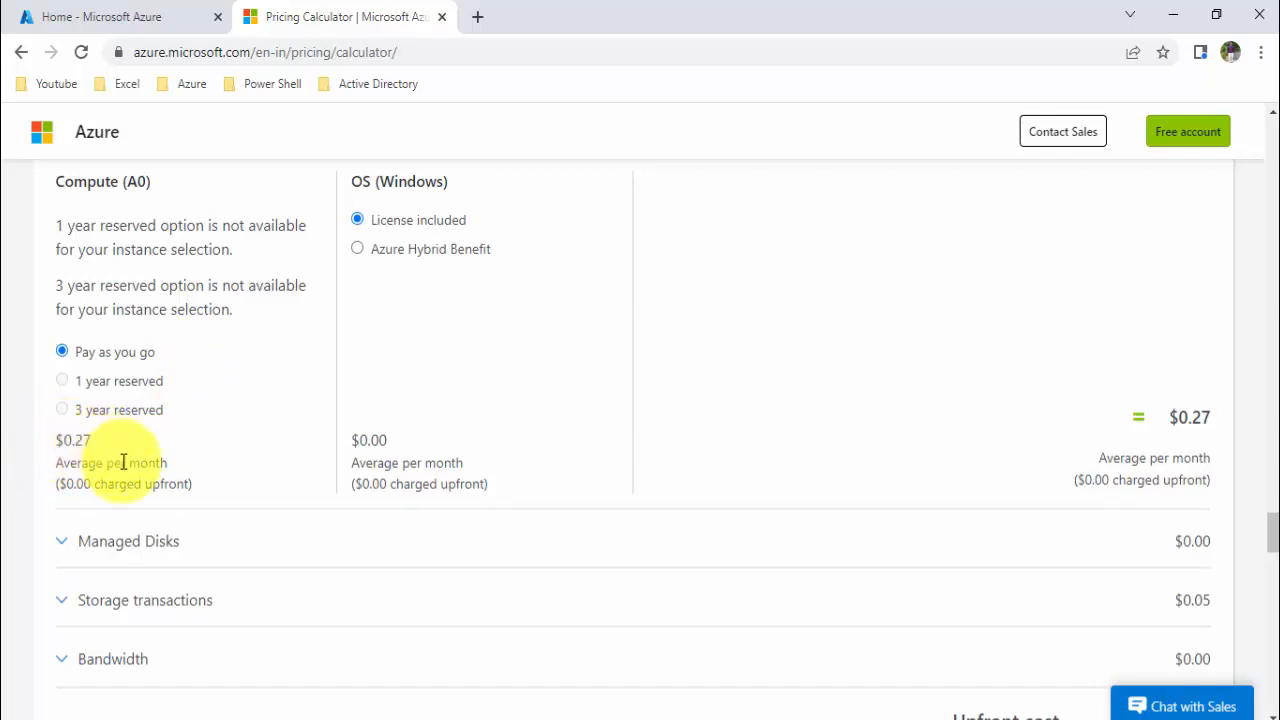
{"action": "scroll", "coordinate": [985, 314], "scroll_direction": "down", "scroll_amount": 3}
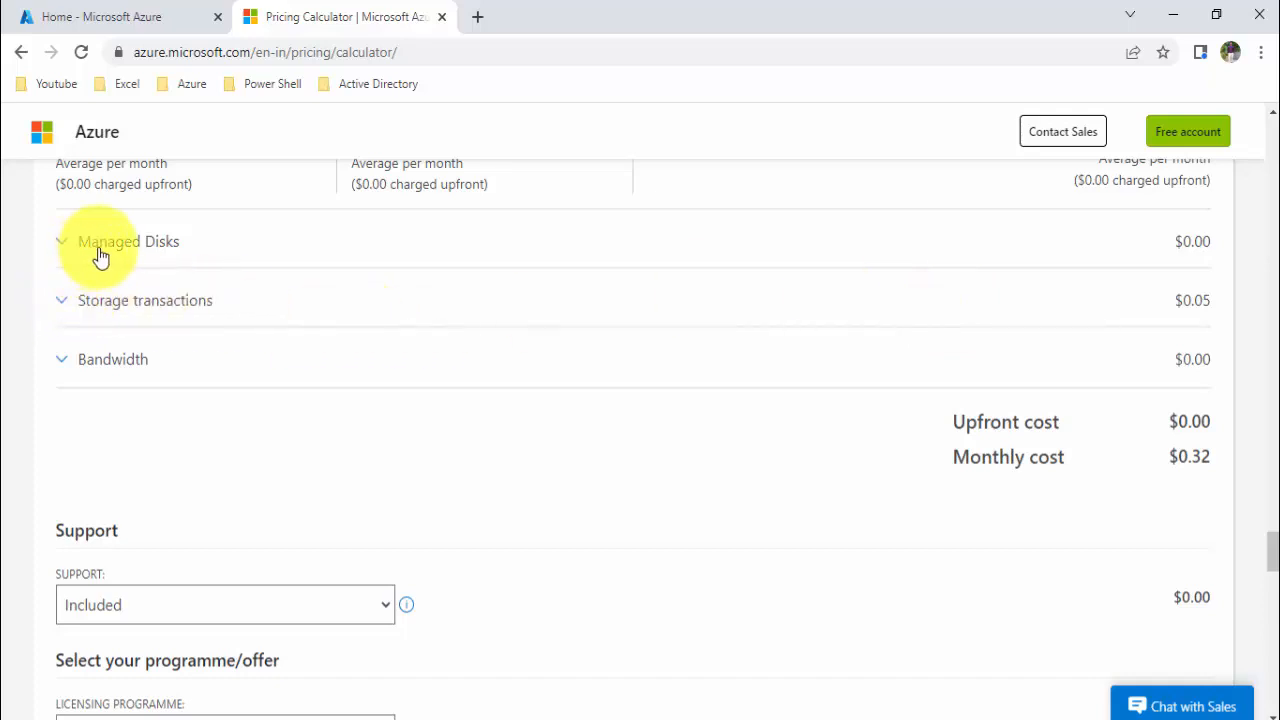
{"action": "left_click", "coordinate": [62, 308]}
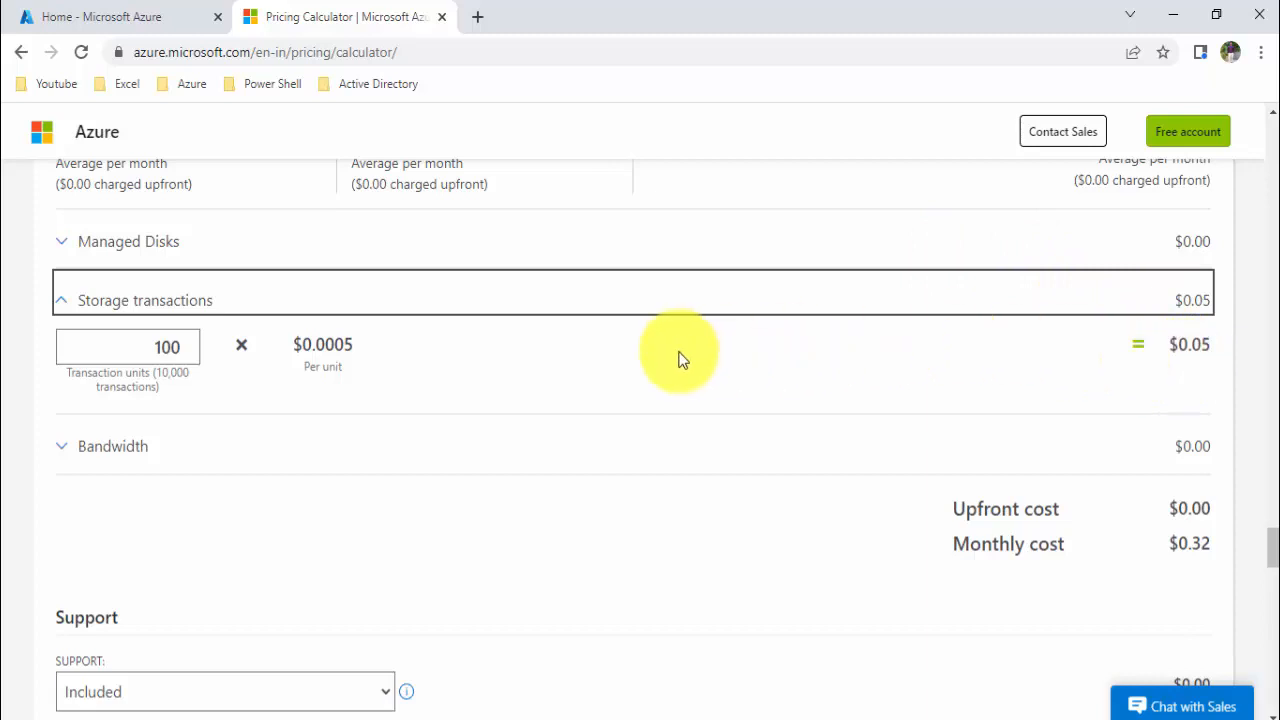
{"action": "left_click", "coordinate": [59, 304]}
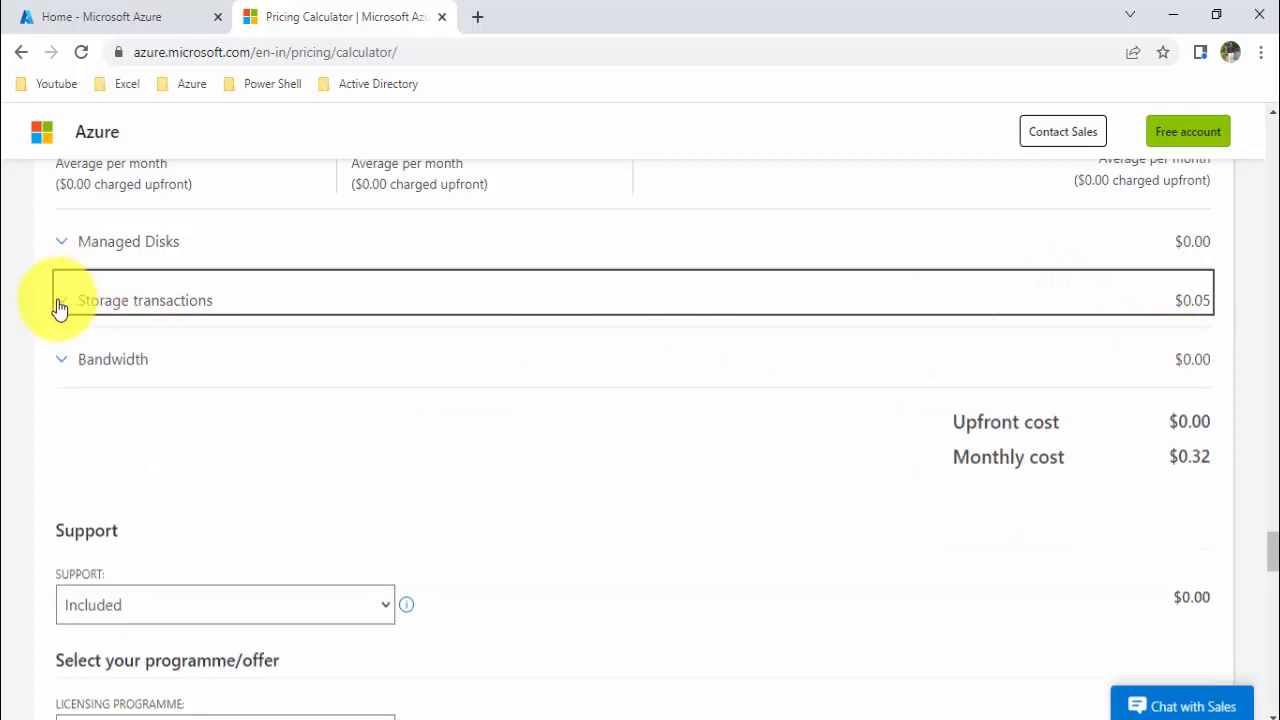
{"action": "scroll", "coordinate": [468, 306], "scroll_direction": "down", "scroll_amount": 3}
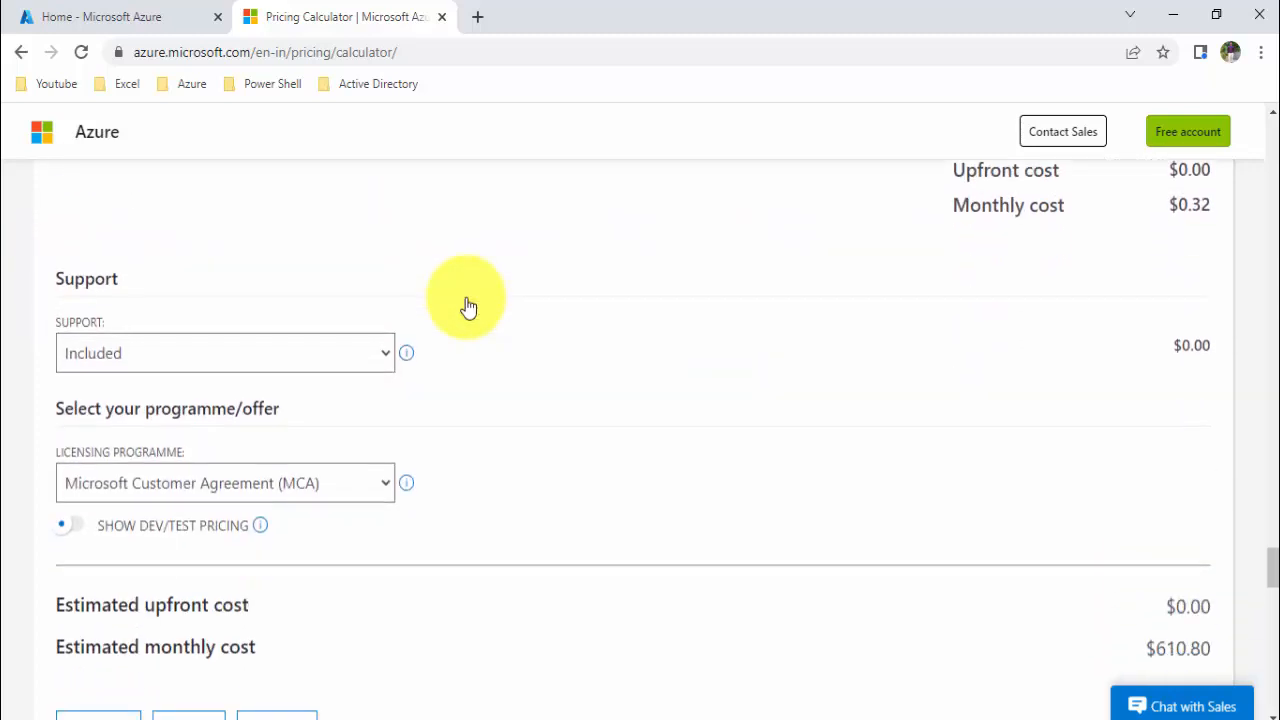
{"action": "scroll", "coordinate": [468, 306], "scroll_direction": "down", "scroll_amount": 1}
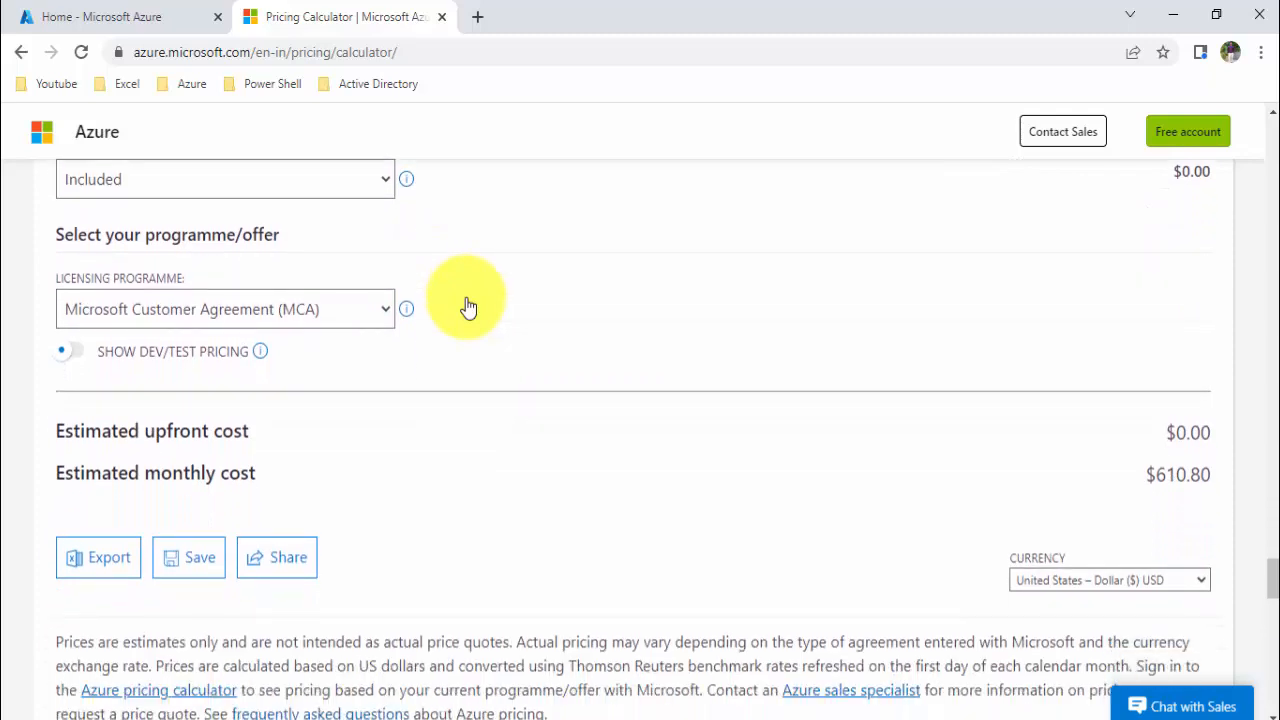
Compare the virtual machine's compute and monthly costs with the support, licensing programme and overall estimated monthly cost
{"action": "scroll", "coordinate": [468, 306], "scroll_direction": "up", "scroll_amount": 8}
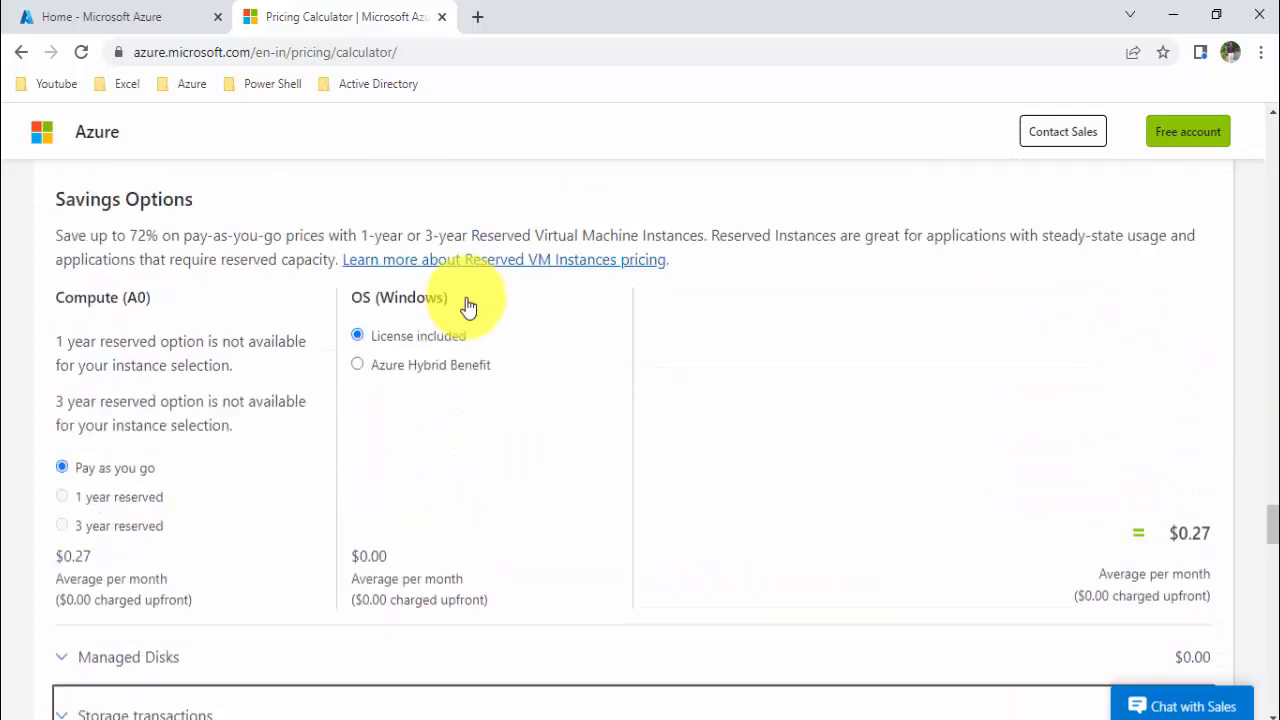
{"action": "scroll", "coordinate": [466, 306], "scroll_direction": "down", "scroll_amount": 3}
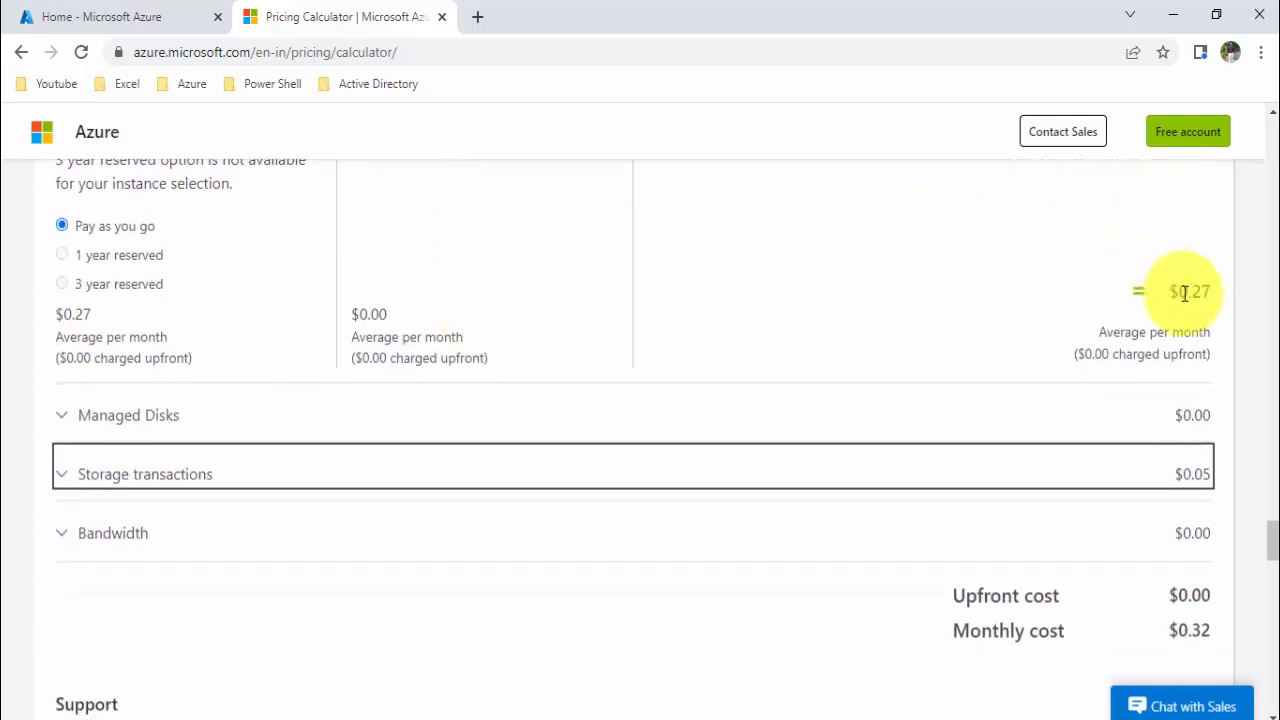
{"action": "scroll", "coordinate": [1058, 400], "scroll_direction": "down", "scroll_amount": 3}
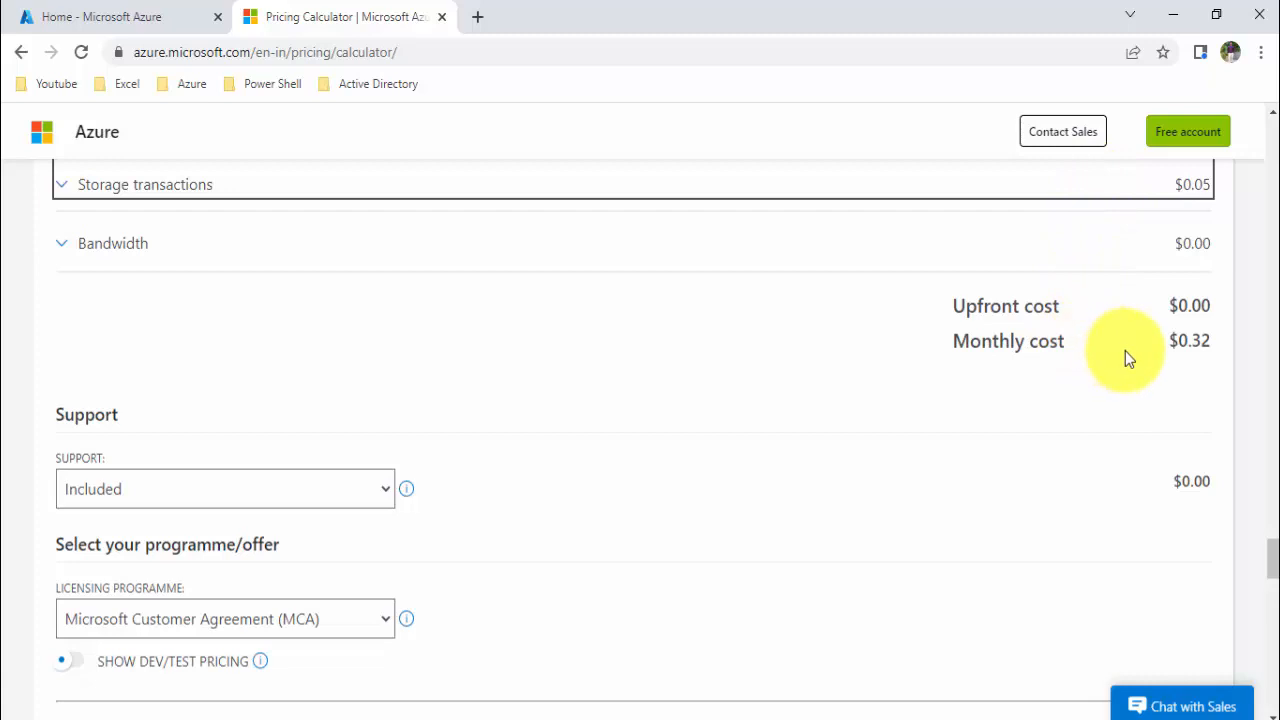
{"action": "scroll", "coordinate": [1128, 358], "scroll_direction": "up", "scroll_amount": 1}
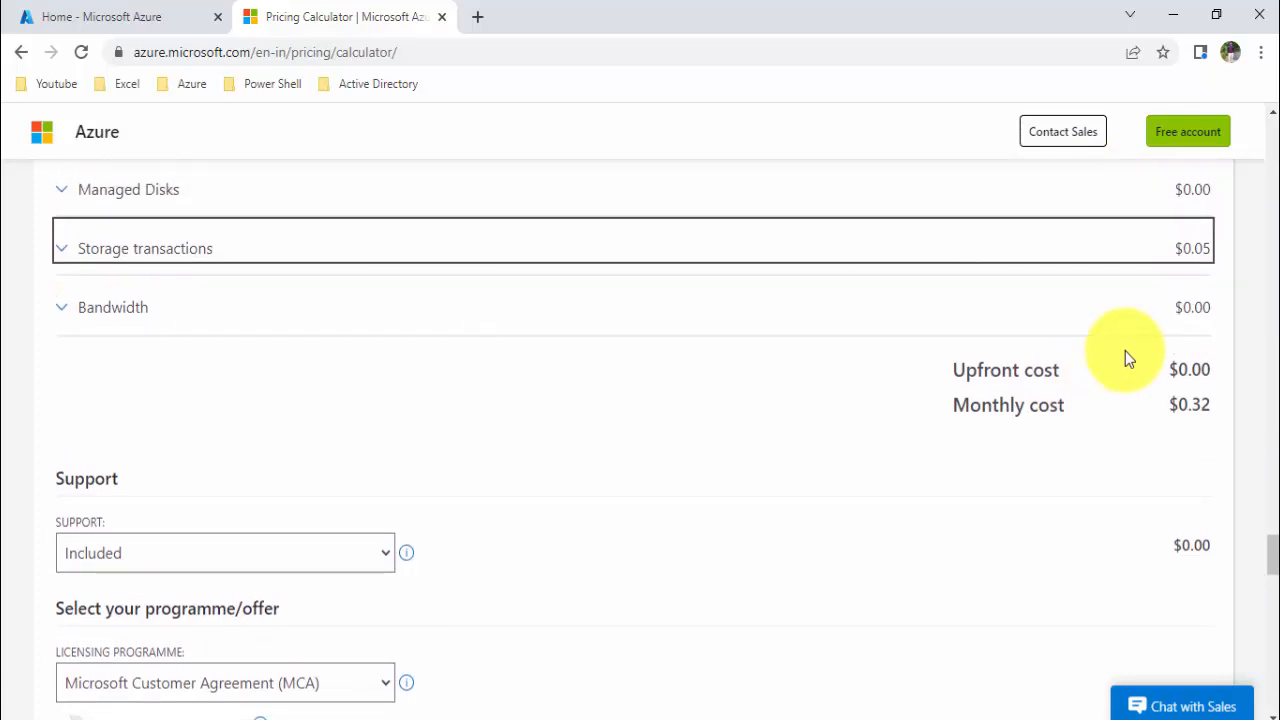
{"action": "scroll", "coordinate": [1132, 357], "scroll_direction": "down", "scroll_amount": 1}
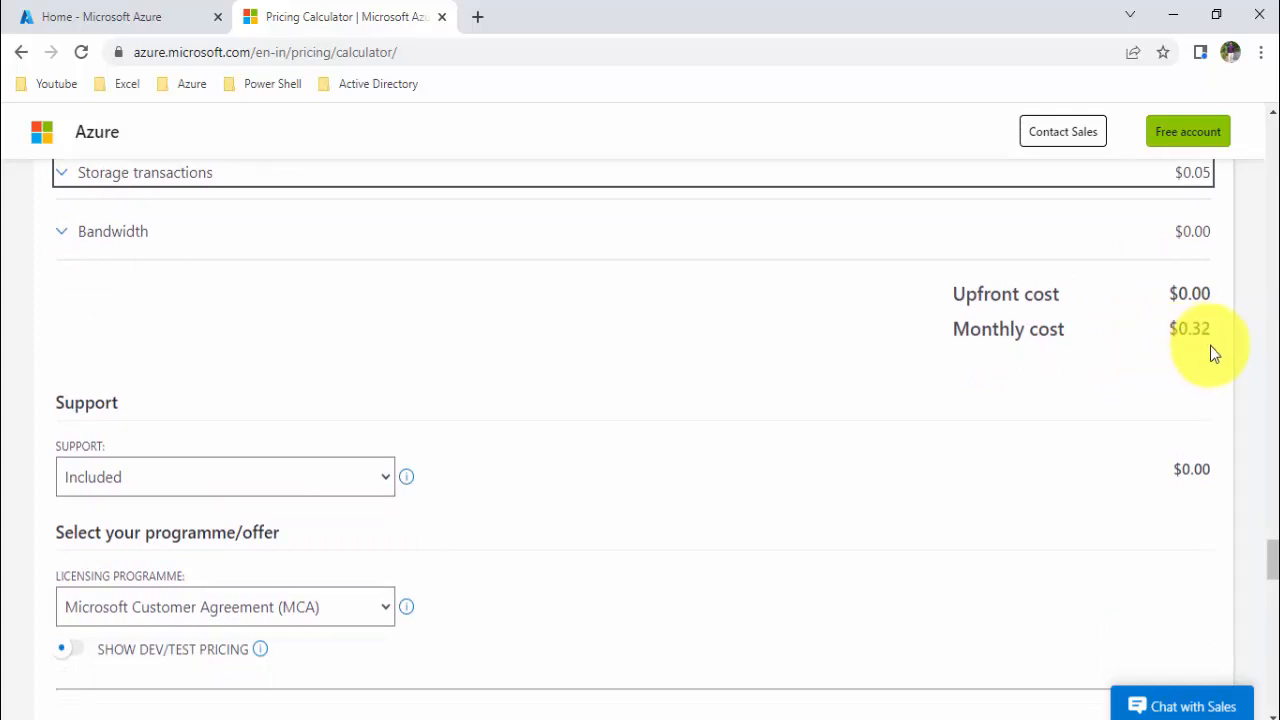
{"action": "scroll", "coordinate": [474, 350], "scroll_direction": "down", "scroll_amount": 1}
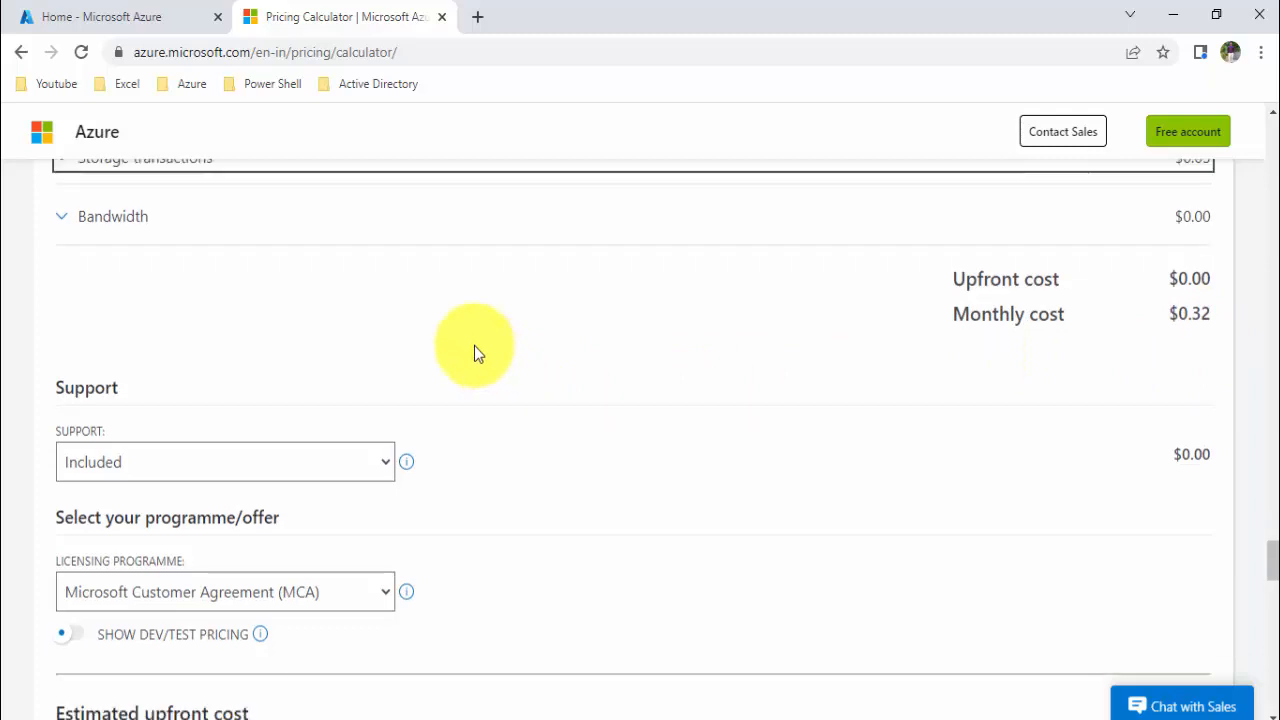
{"action": "scroll", "coordinate": [474, 352], "scroll_direction": "down", "scroll_amount": 1}
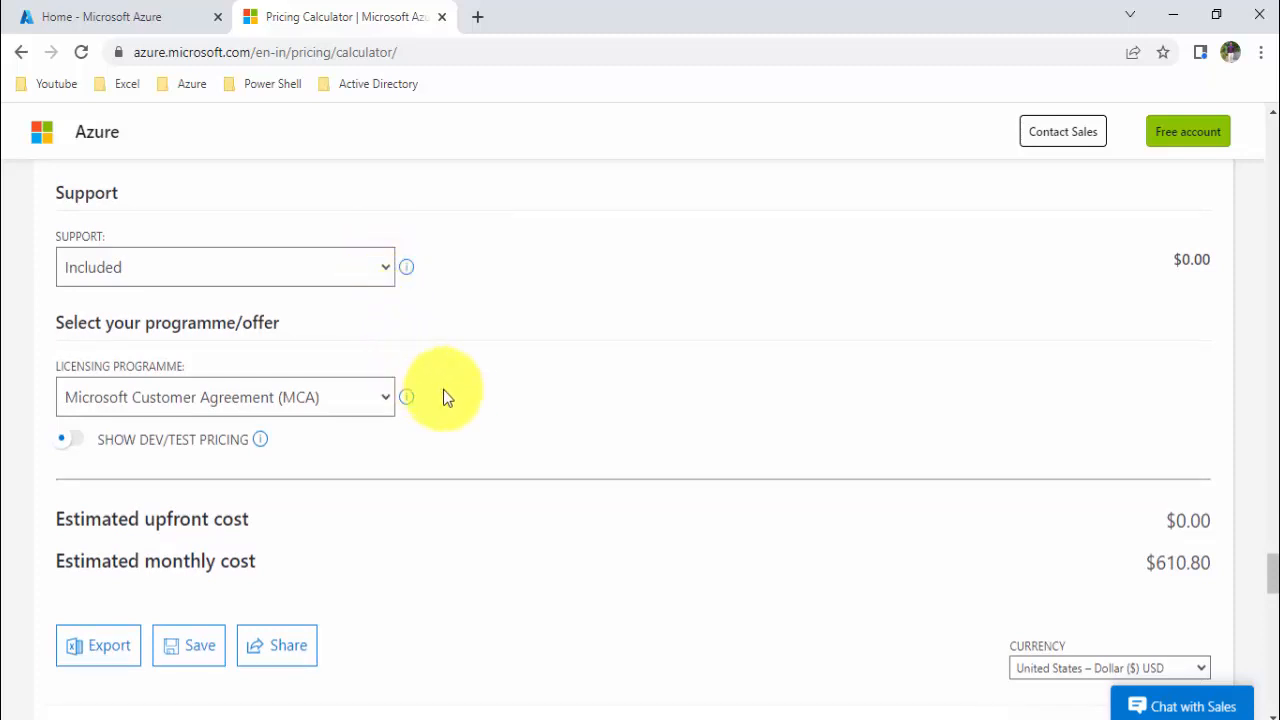
{"action": "scroll", "coordinate": [452, 399], "scroll_direction": "down", "scroll_amount": 2}
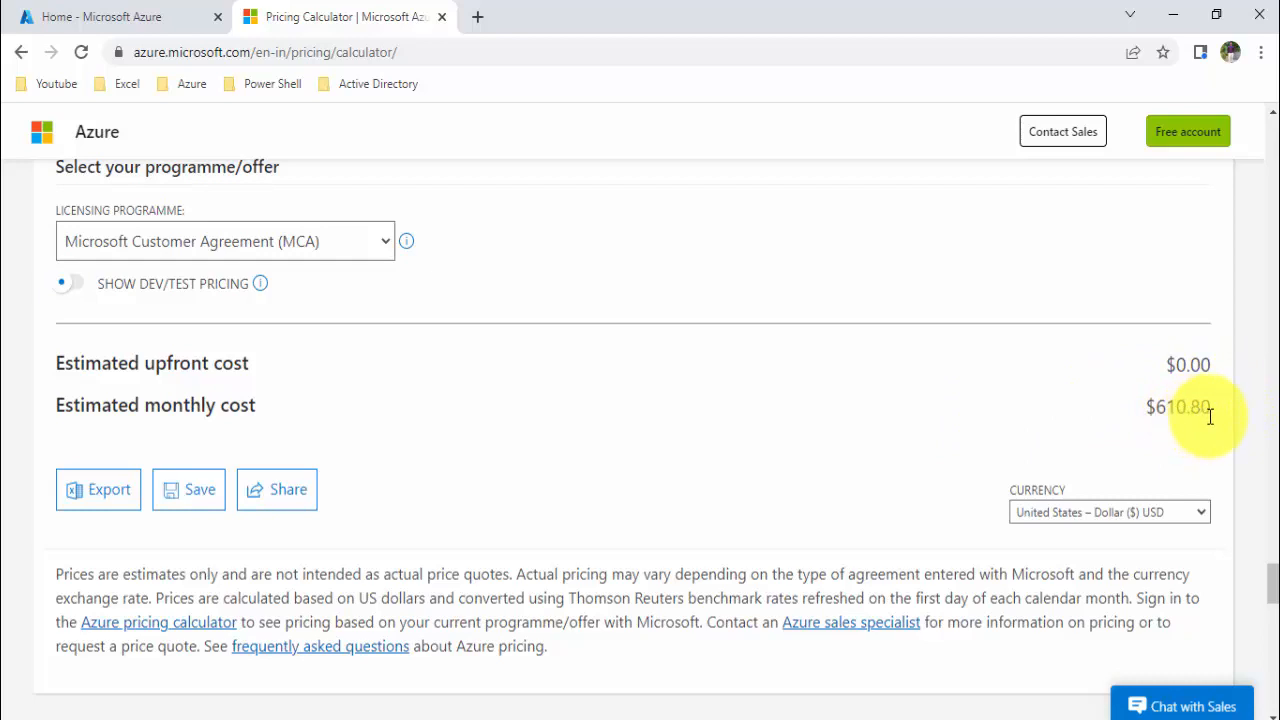
{"action": "scroll", "coordinate": [673, 310], "scroll_direction": "up", "scroll_amount": 1}
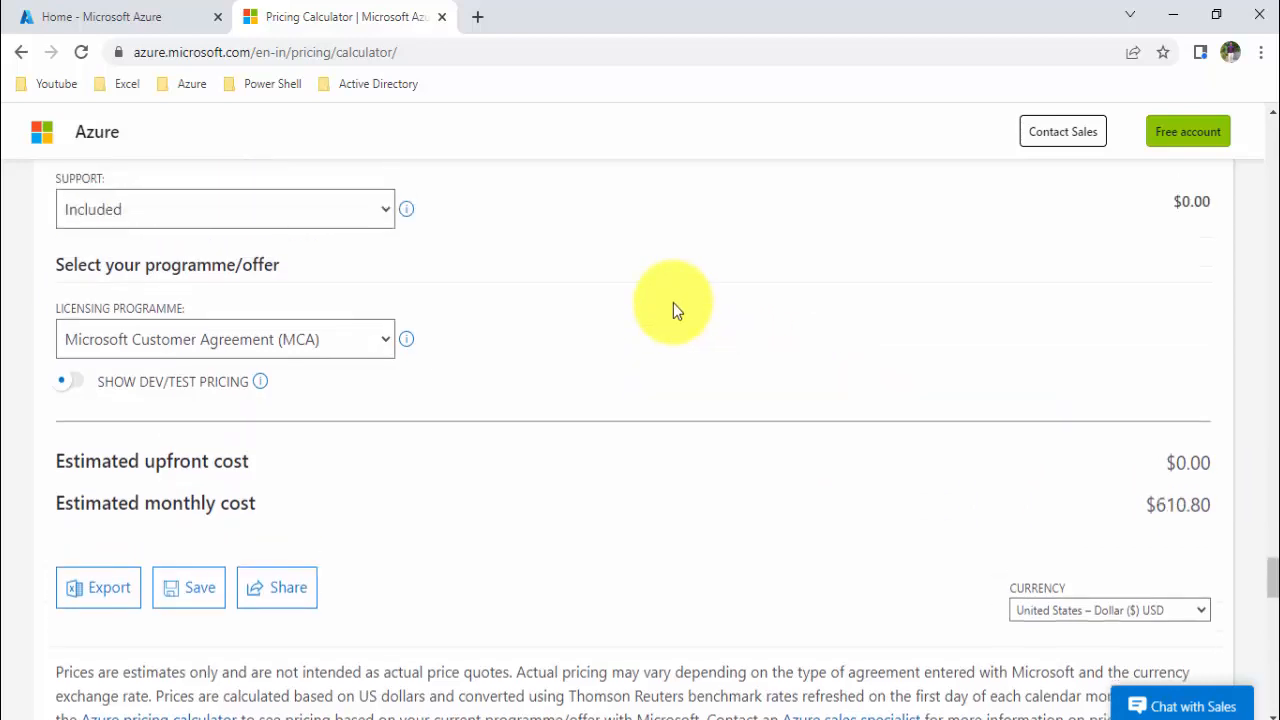
Set the virtual machine's usage to 100 hours and check its updated compute and monthly costs
{"action": "scroll", "coordinate": [503, 365], "scroll_direction": "up", "scroll_amount": 5}
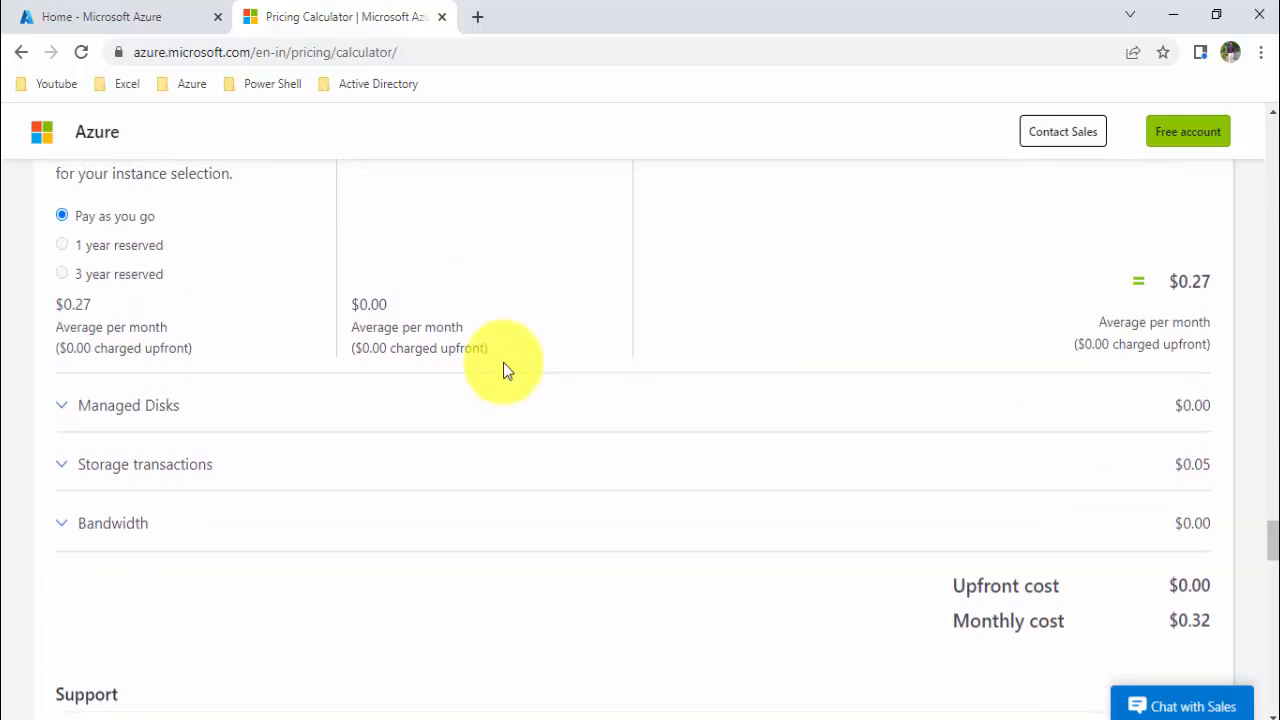
{"action": "scroll", "coordinate": [503, 362], "scroll_direction": "up", "scroll_amount": 6}
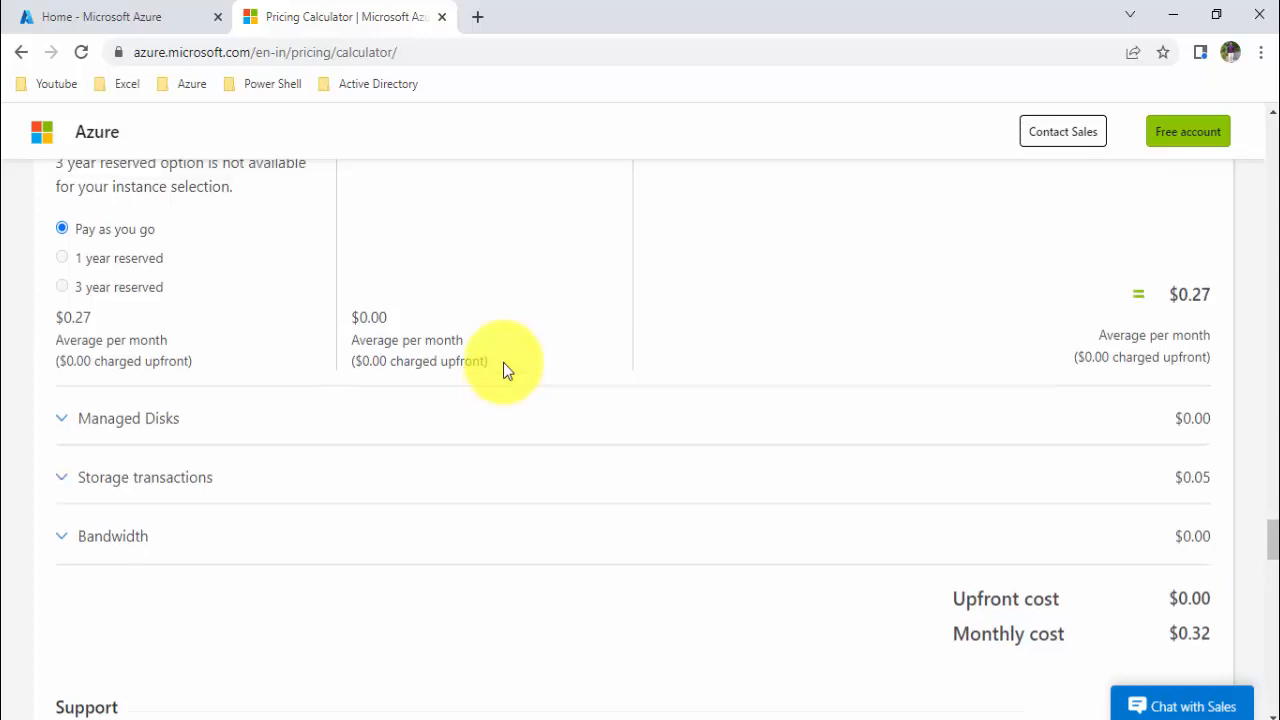
{"action": "double_click", "coordinate": [464, 476]}
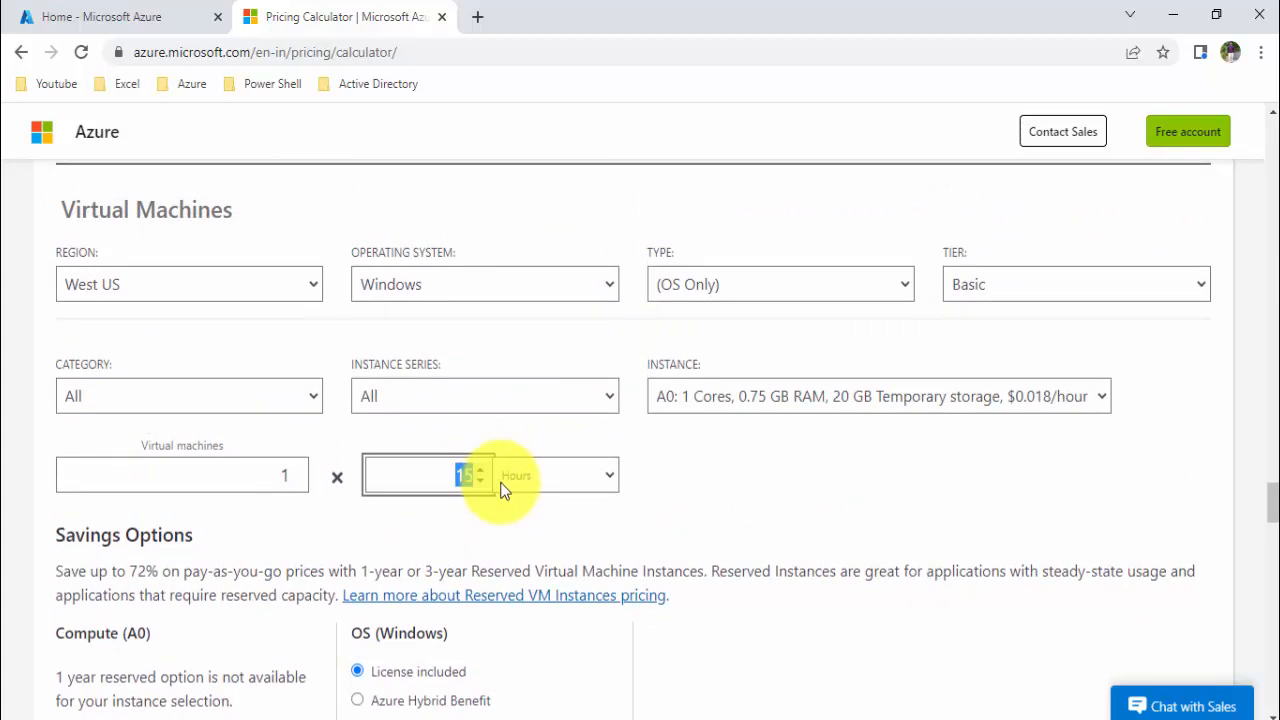
{"action": "type", "text": "100"}
{"action": "left_click", "coordinate": [701, 475]}
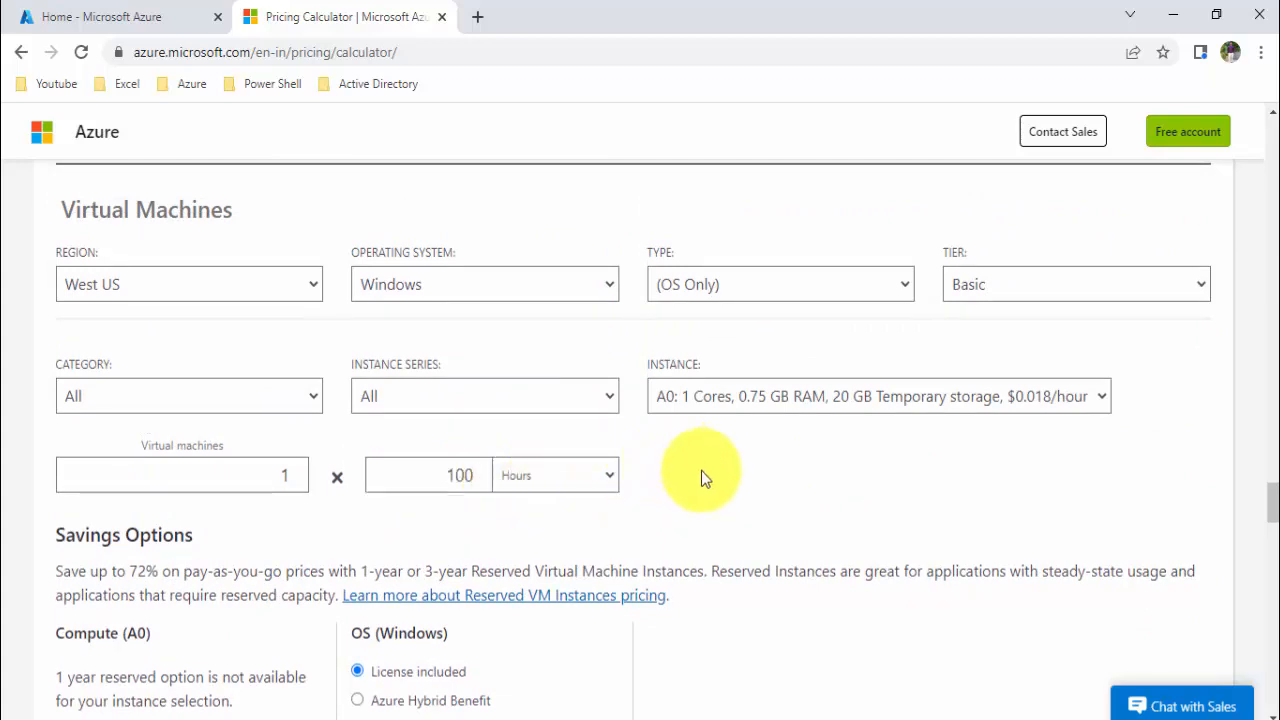
{"action": "scroll", "coordinate": [660, 495], "scroll_direction": "down", "scroll_amount": 1}
{"action": "scroll", "coordinate": [632, 511], "scroll_direction": "down", "scroll_amount": 6}
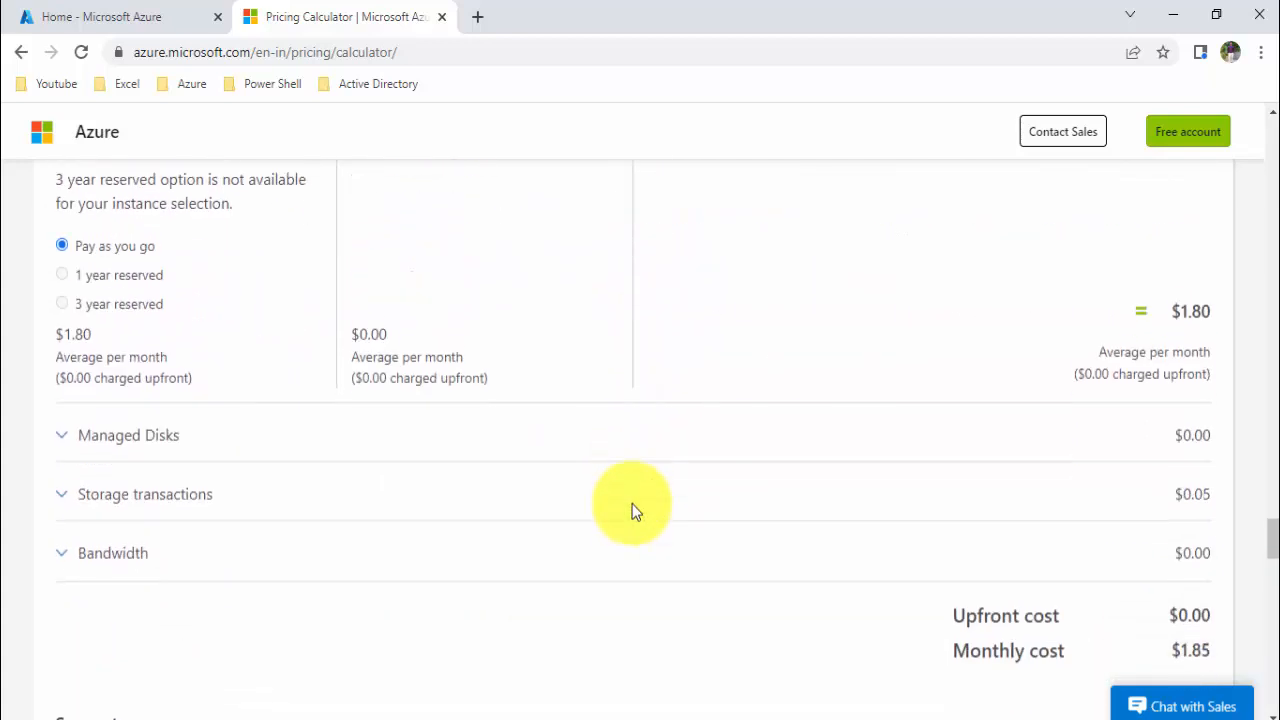
{"action": "scroll", "coordinate": [823, 276], "scroll_direction": "up", "scroll_amount": 1}
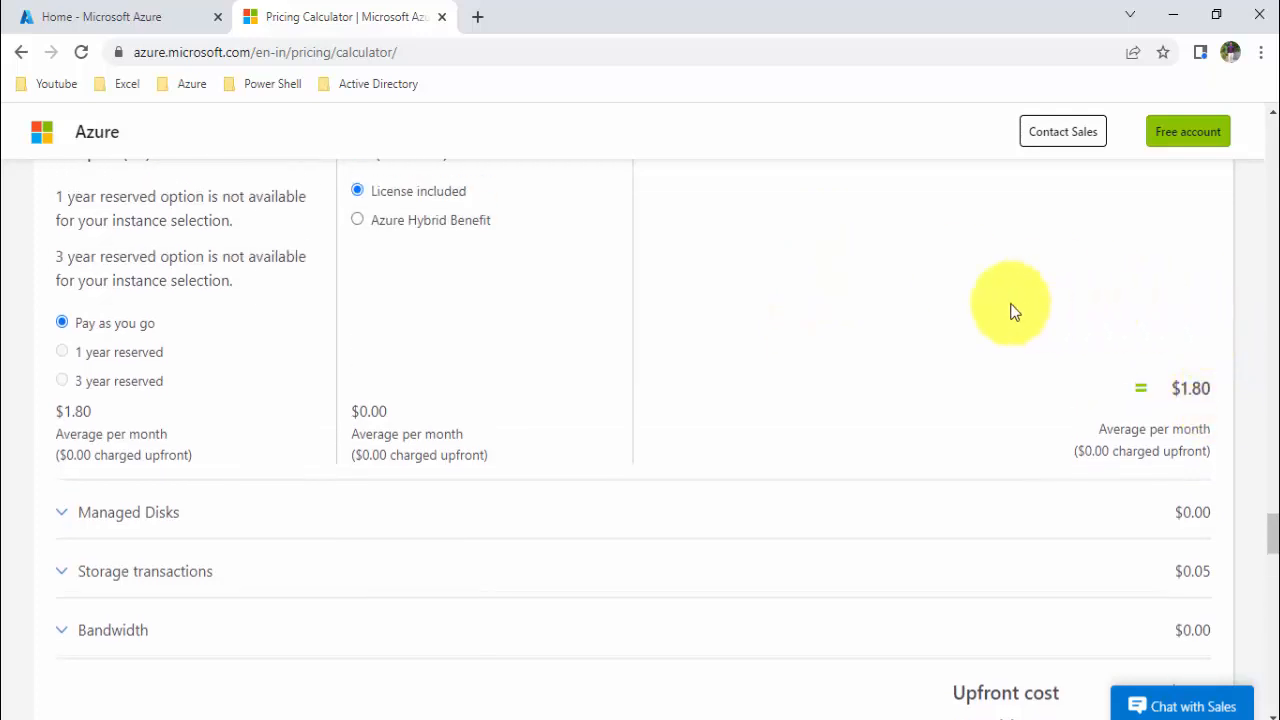
{"action": "scroll", "coordinate": [788, 327], "scroll_direction": "up", "scroll_amount": 2}
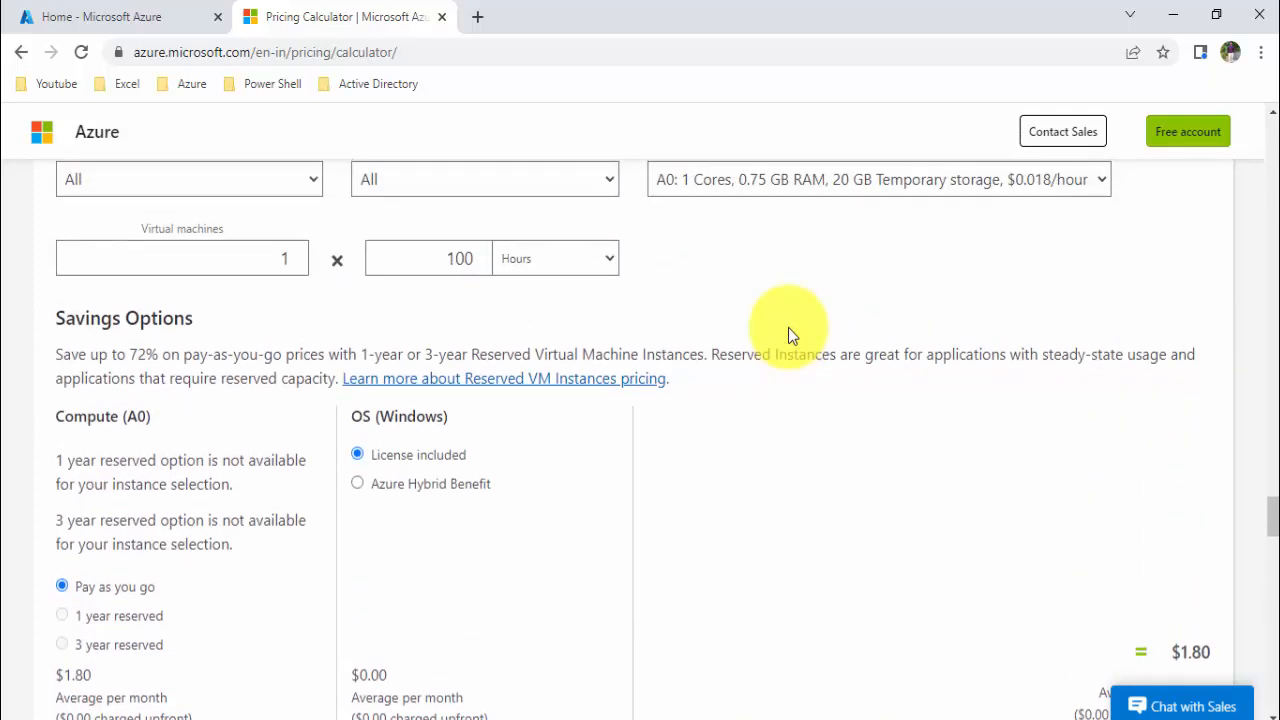
Review the A0 virtual machine's configuration, pay-as-you-go compute cost and additional charges, and compare them with the D2 v3 virtual machine's configuration
{"action": "scroll", "coordinate": [788, 327], "scroll_direction": "down", "scroll_amount": 2}
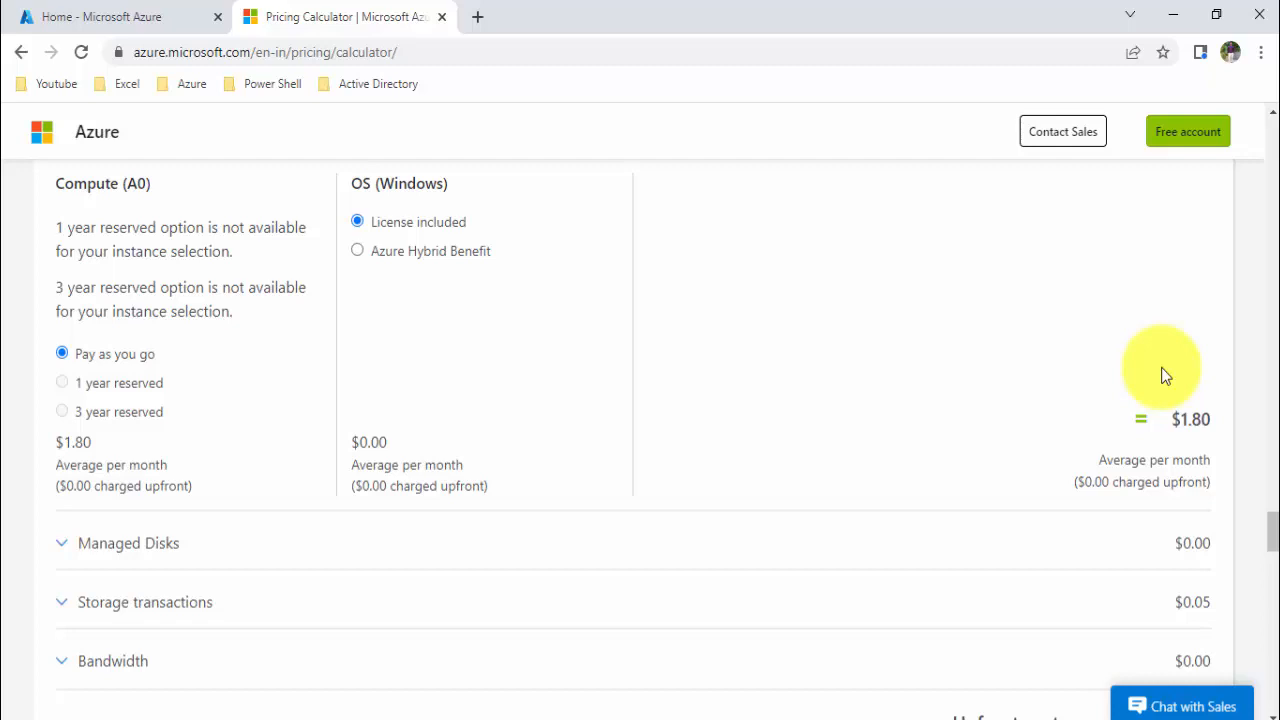
{"action": "scroll", "coordinate": [725, 262], "scroll_direction": "up", "scroll_amount": 4}
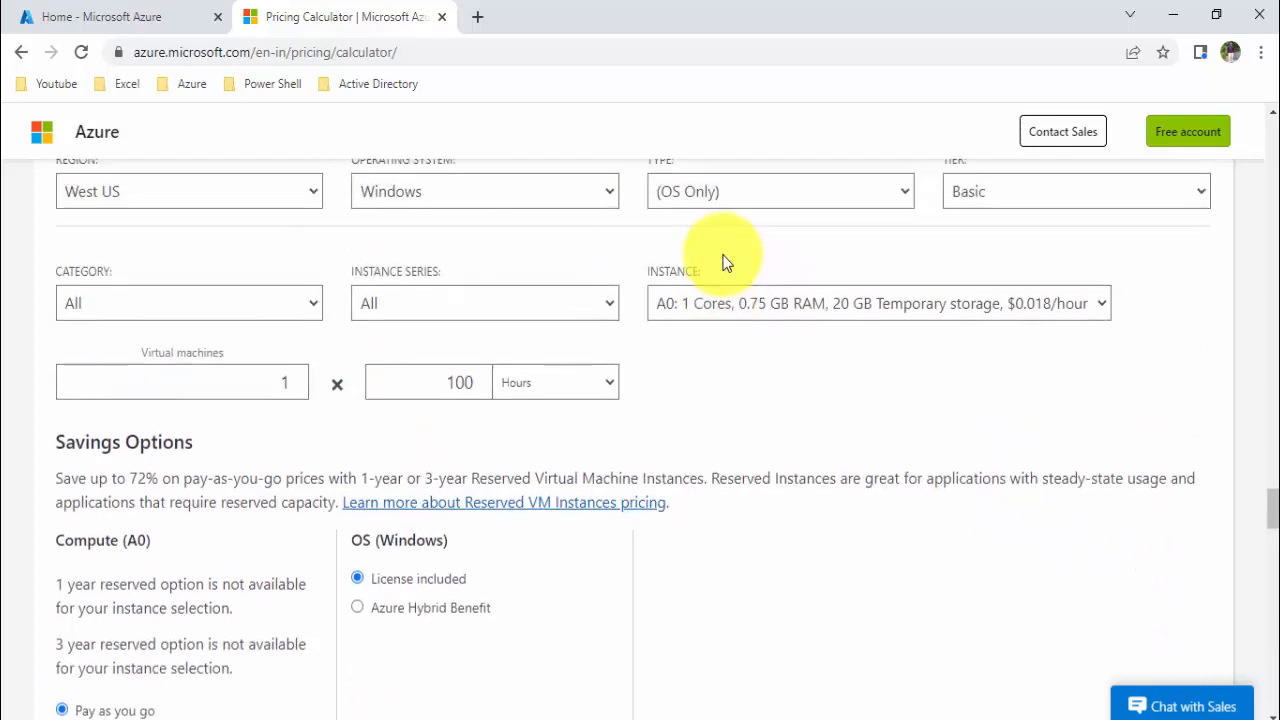
{"action": "scroll", "coordinate": [725, 262], "scroll_direction": "up", "scroll_amount": 3}
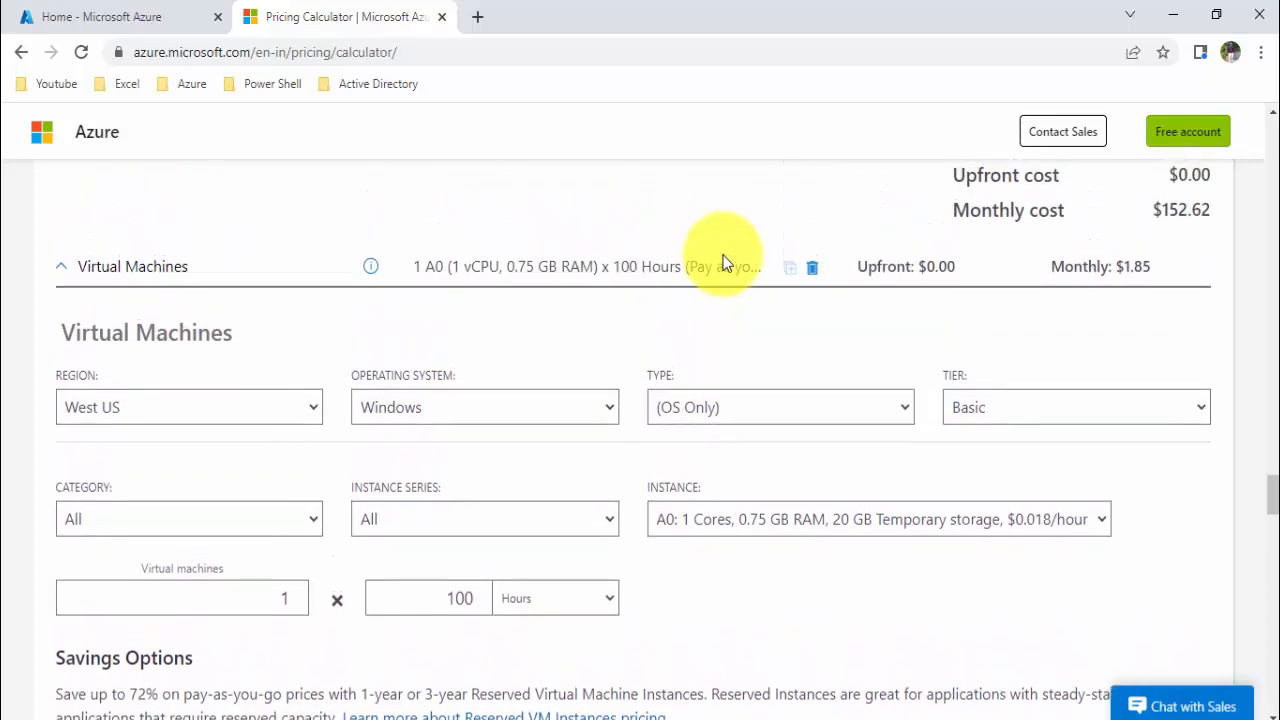
{"action": "scroll", "coordinate": [725, 262], "scroll_direction": "down", "scroll_amount": 2}
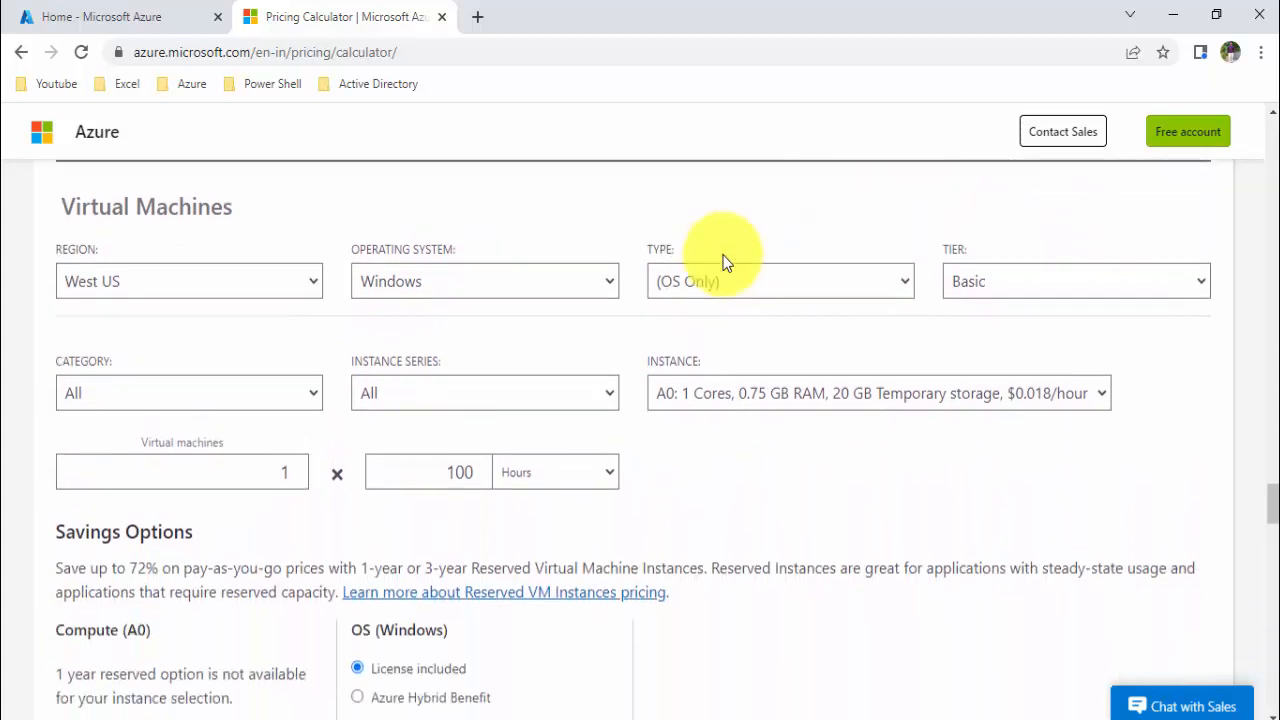
{"action": "scroll", "coordinate": [725, 262], "scroll_direction": "down", "scroll_amount": 1}
{"action": "scroll", "coordinate": [725, 262], "scroll_direction": "down", "scroll_amount": 3}
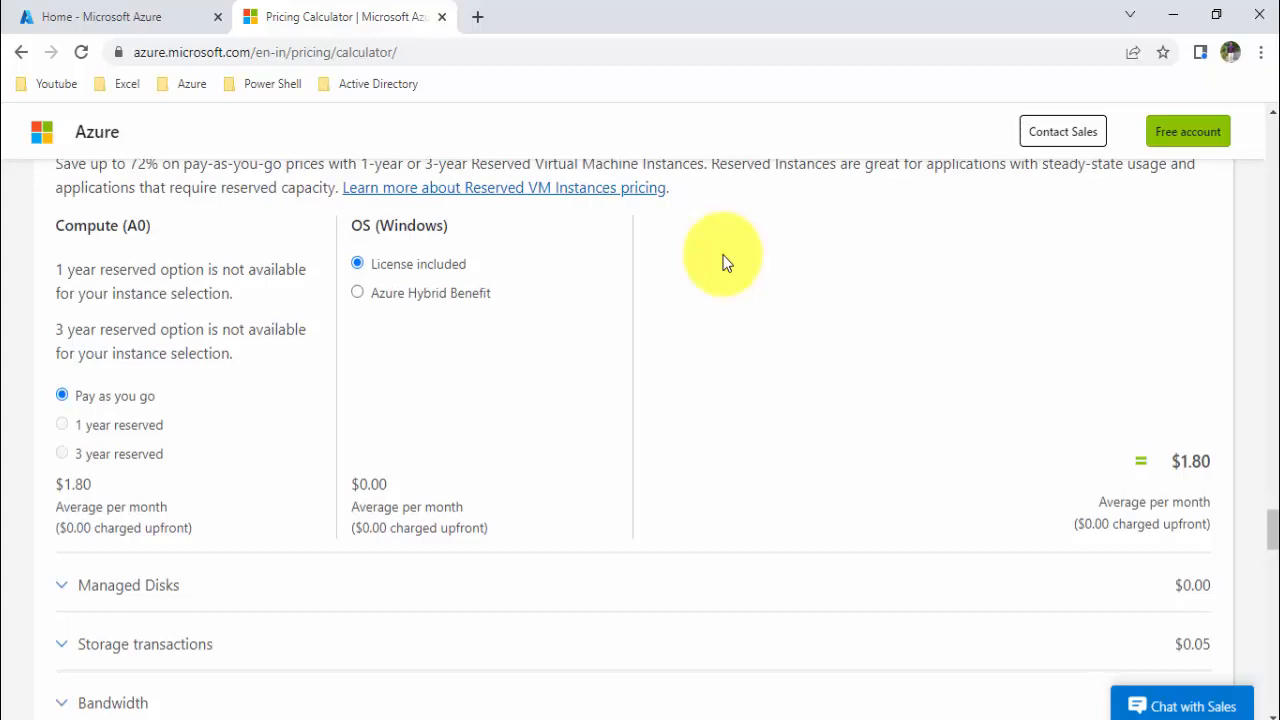
{"action": "scroll", "coordinate": [725, 262], "scroll_direction": "up", "scroll_amount": 5}
{"action": "scroll", "coordinate": [725, 262], "scroll_direction": "down", "scroll_amount": 2}
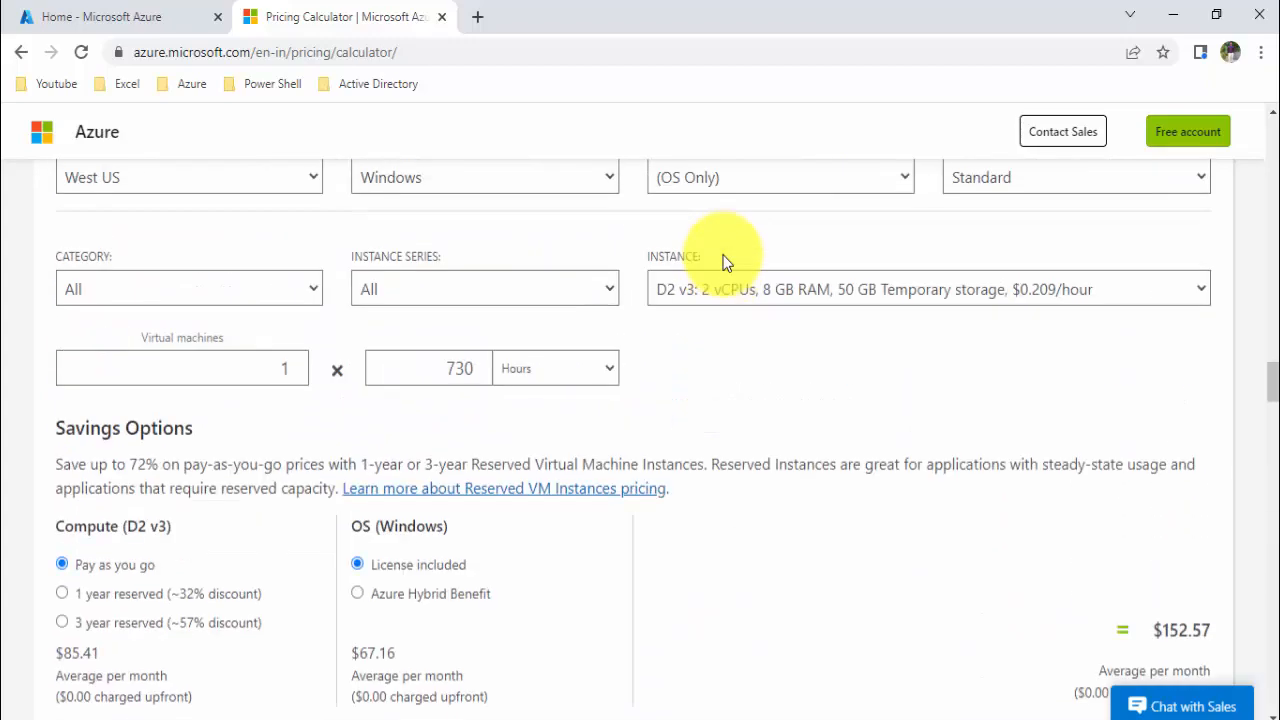
Add the Storage Accounts product to the estimate and view its configuration
{"action": "scroll", "coordinate": [725, 262], "scroll_direction": "up", "scroll_amount": 8}
{"action": "scroll", "coordinate": [725, 262], "scroll_direction": "up", "scroll_amount": 4}
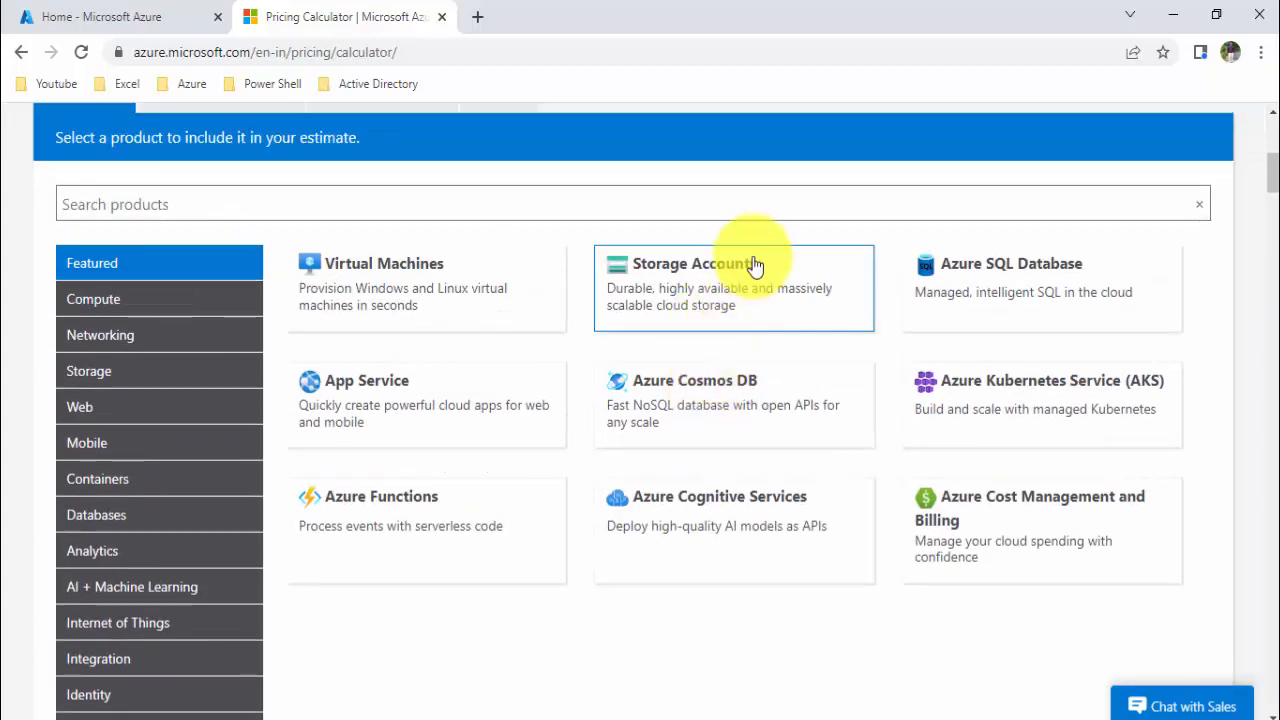
{"action": "left_click", "coordinate": [655, 274]}
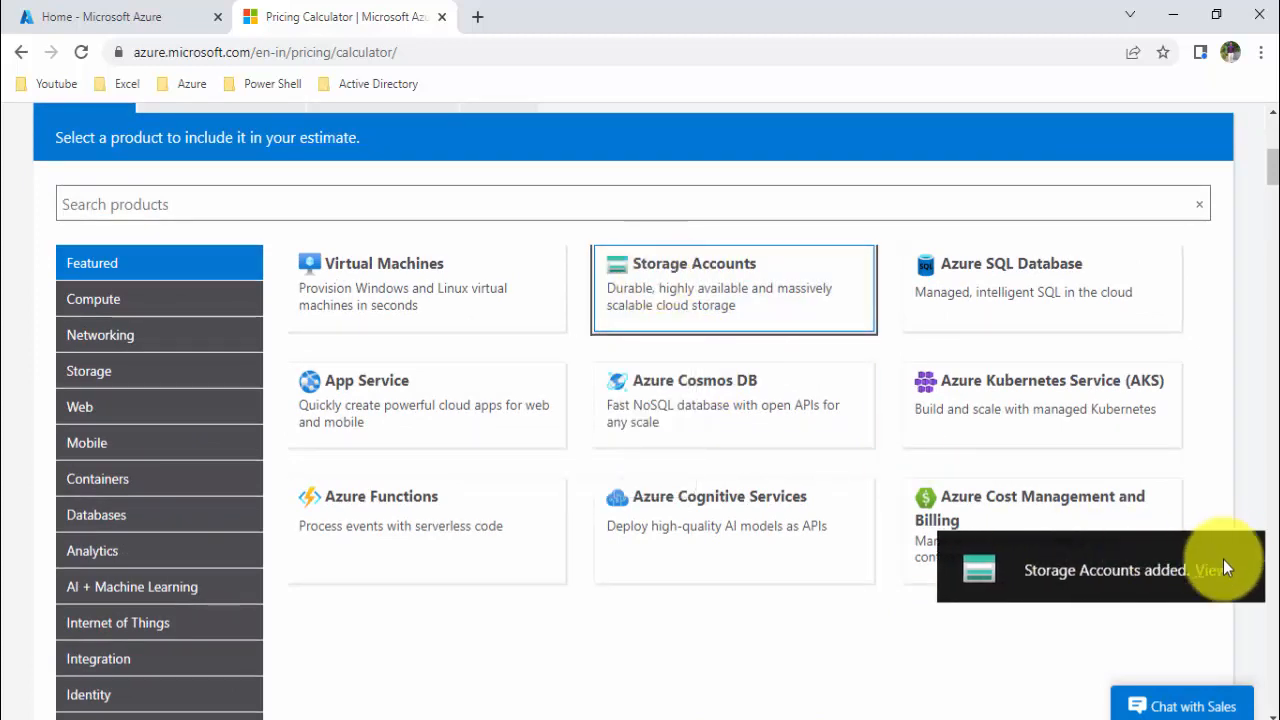
{"action": "left_click", "coordinate": [1225, 561]}
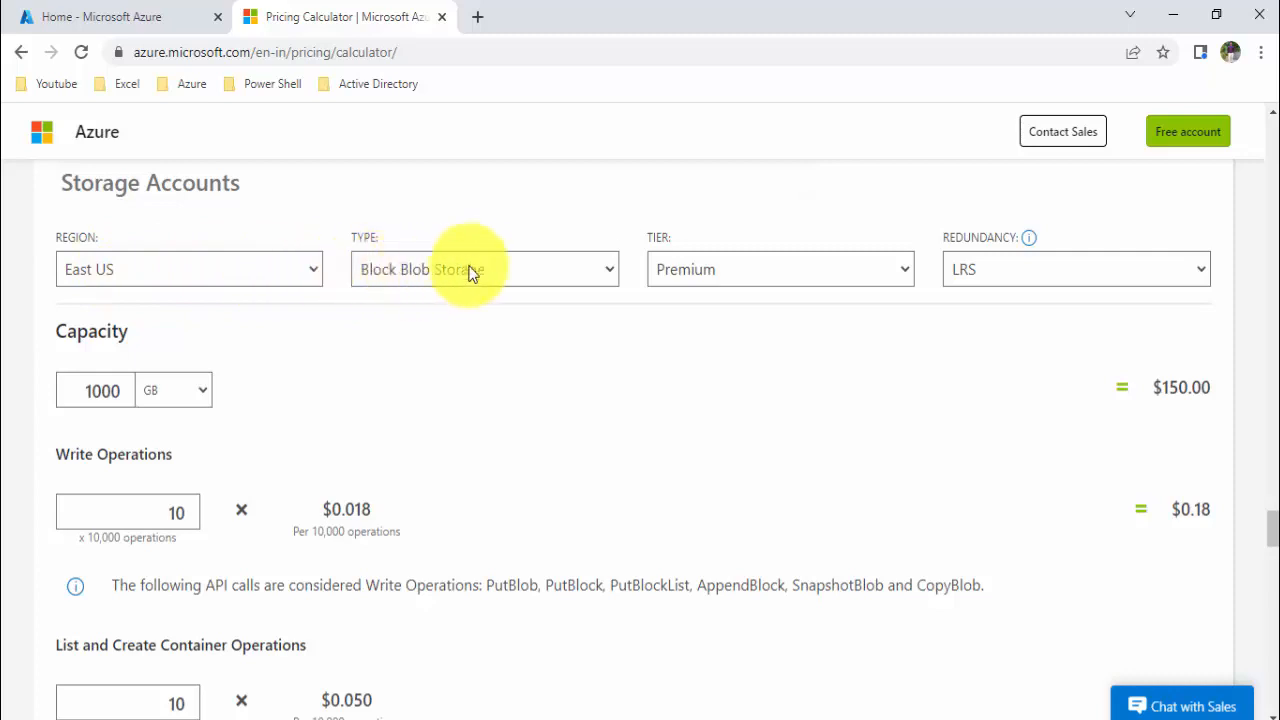
Review the storage account's type, tier and redundancy options, trying the Standard tier and returning to Premium
{"action": "left_click", "coordinate": [505, 271]}
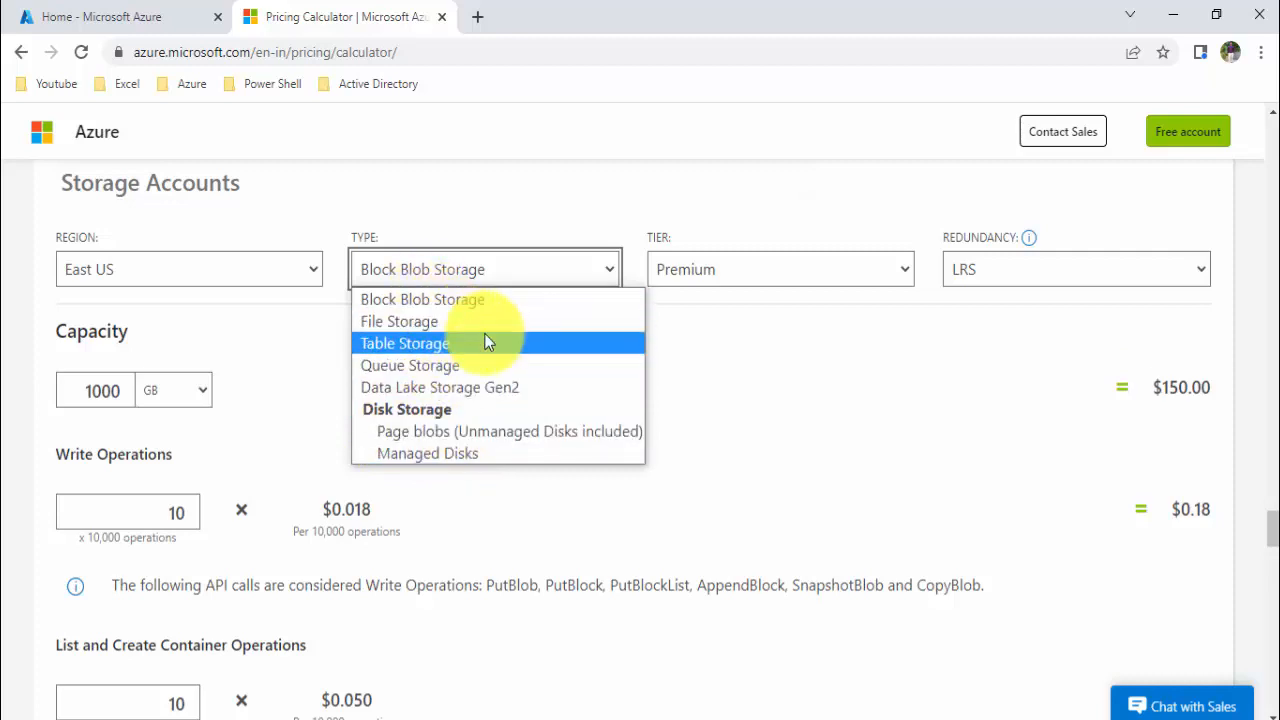
{"action": "left_click", "coordinate": [648, 326]}
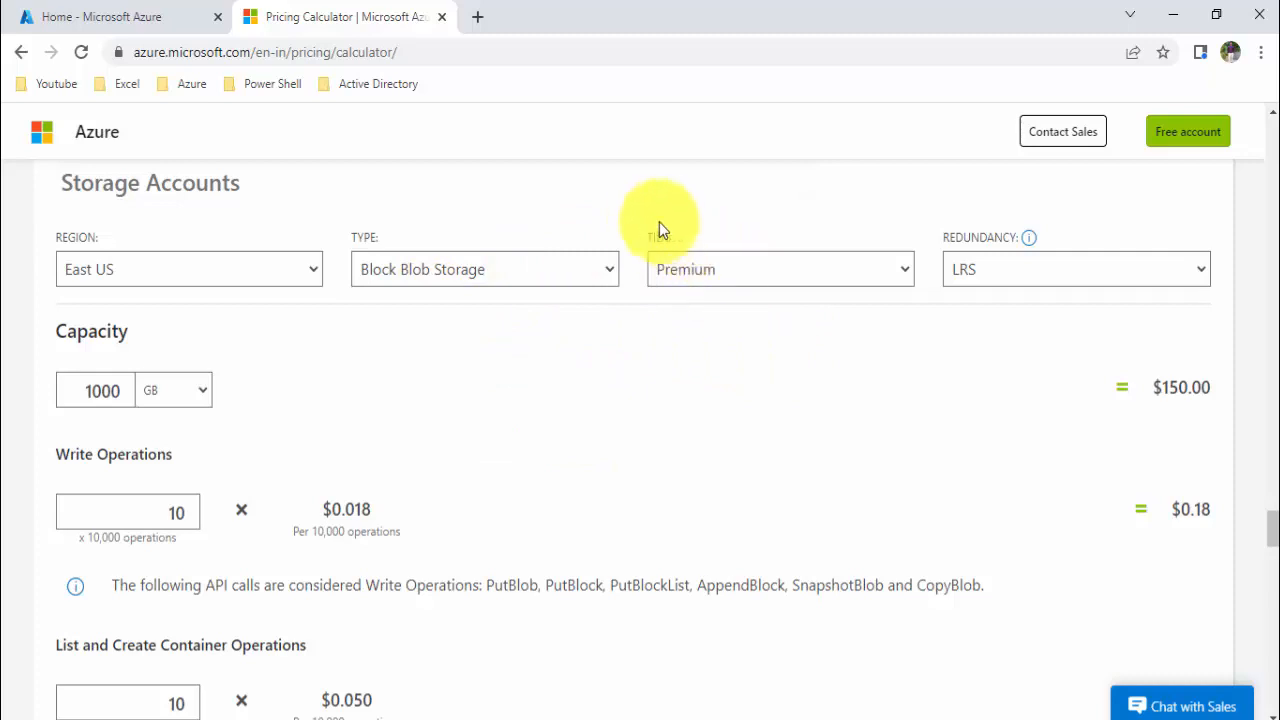
{"action": "left_click", "coordinate": [721, 272]}
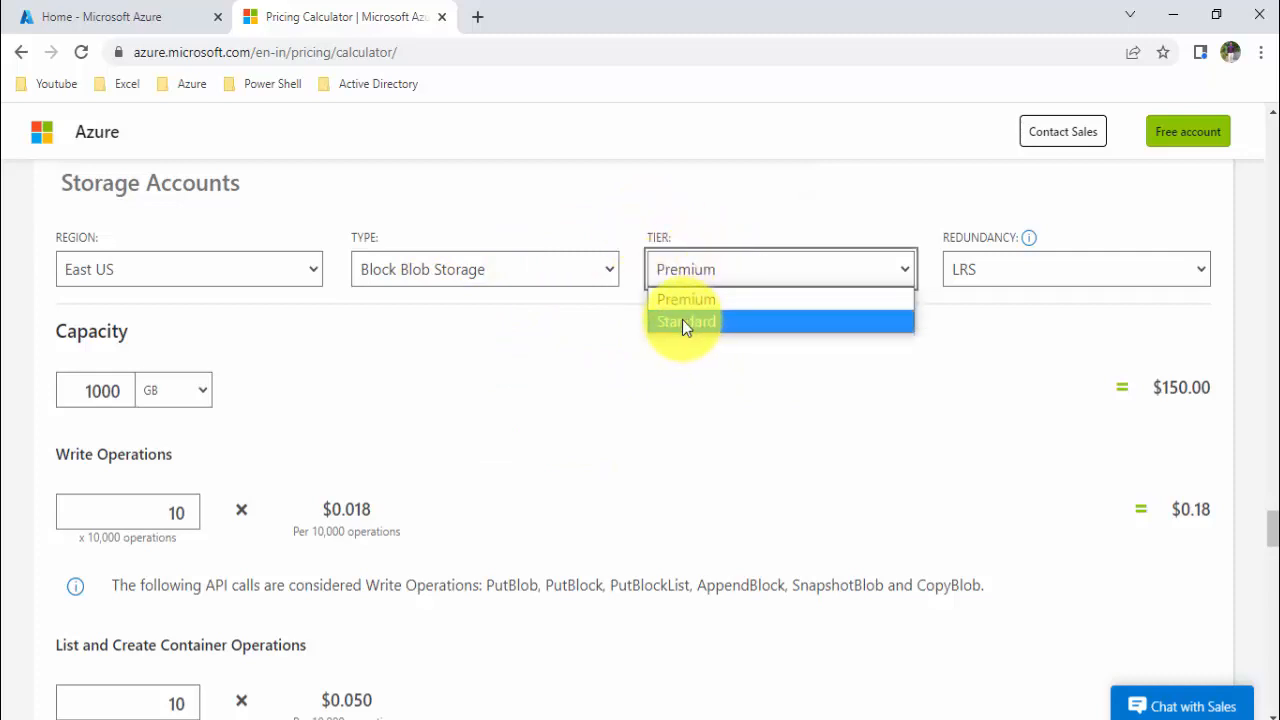
{"action": "left_click", "coordinate": [682, 319]}
{"action": "left_click", "coordinate": [682, 272]}
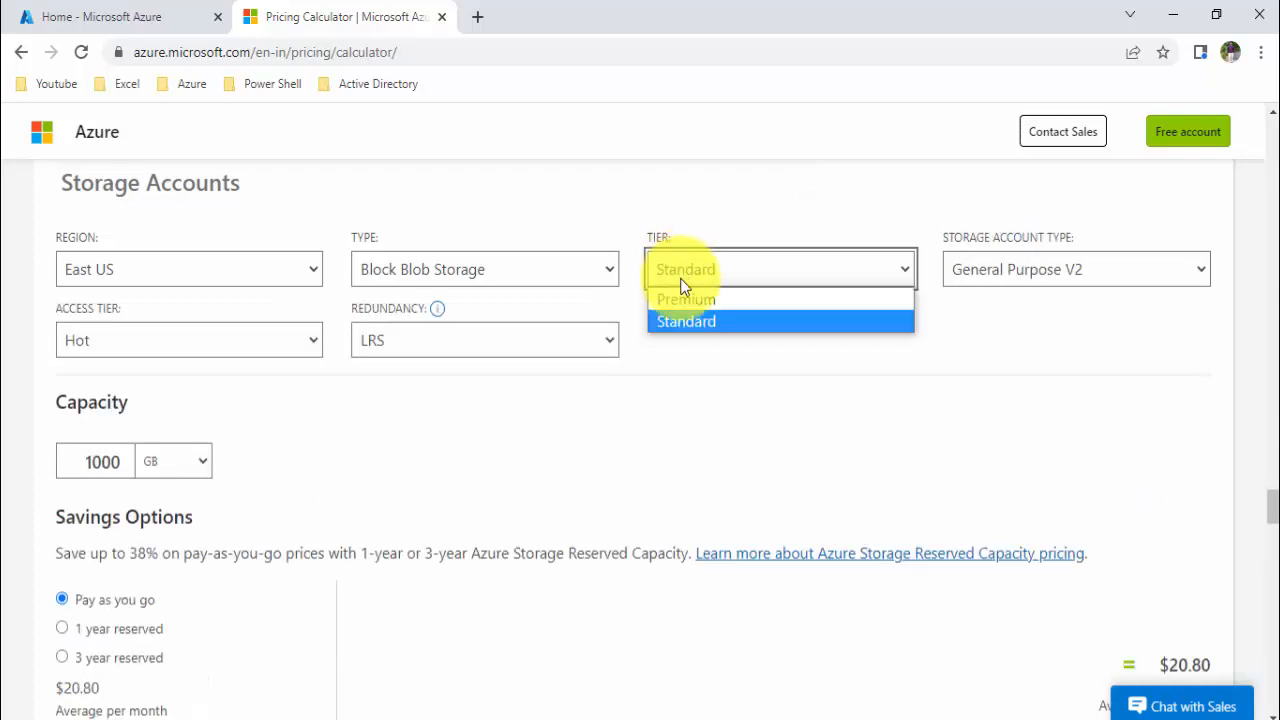
{"action": "left_click", "coordinate": [687, 299]}
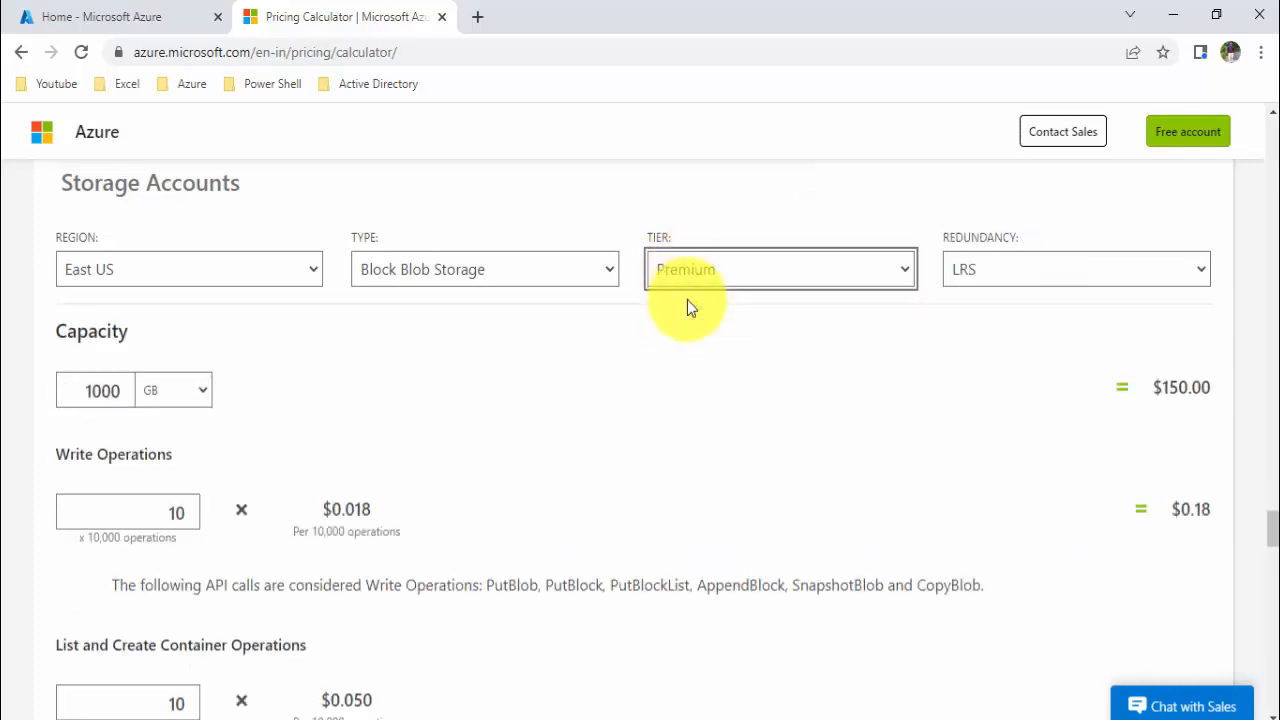
{"action": "left_click", "coordinate": [996, 276]}
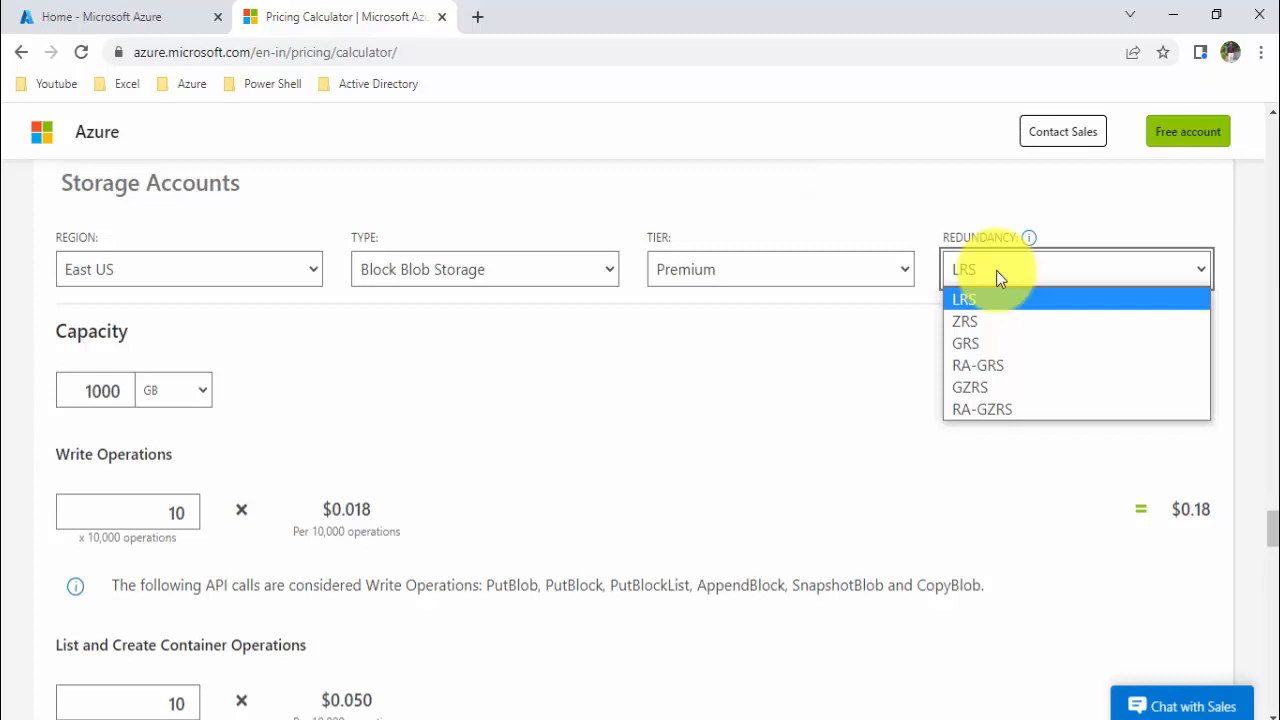
{"action": "left_click", "coordinate": [996, 270]}
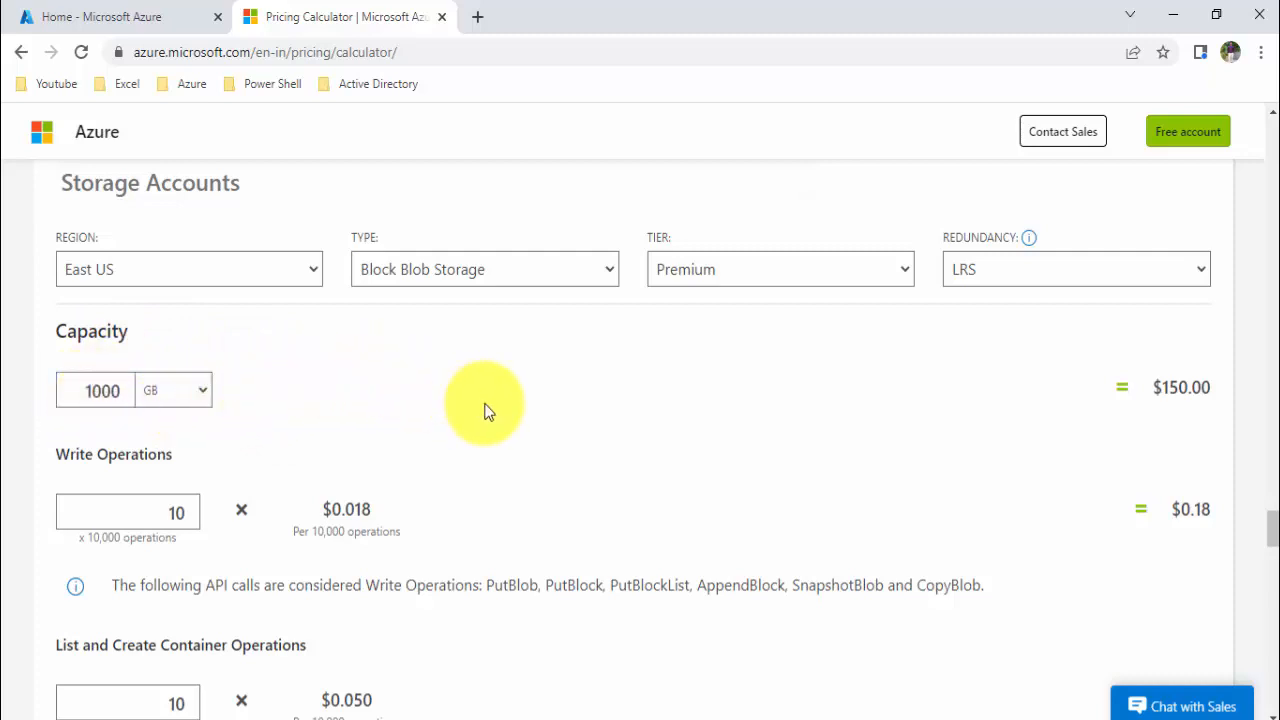
Examine the storage account's write, list, read and other operation charges together with its monthly cost
{"action": "scroll", "coordinate": [472, 405], "scroll_direction": "down", "scroll_amount": 1}
{"action": "scroll", "coordinate": [484, 410], "scroll_direction": "up", "scroll_amount": 1}
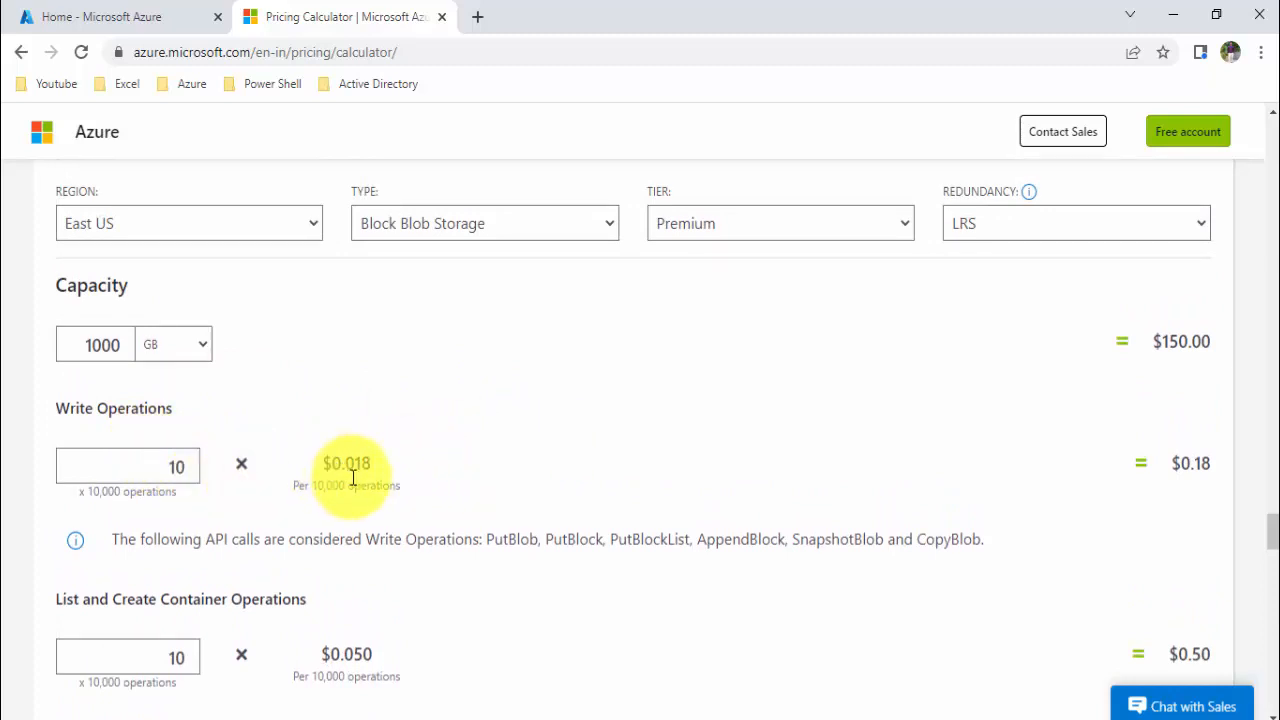
{"action": "scroll", "coordinate": [571, 437], "scroll_direction": "down", "scroll_amount": 3}
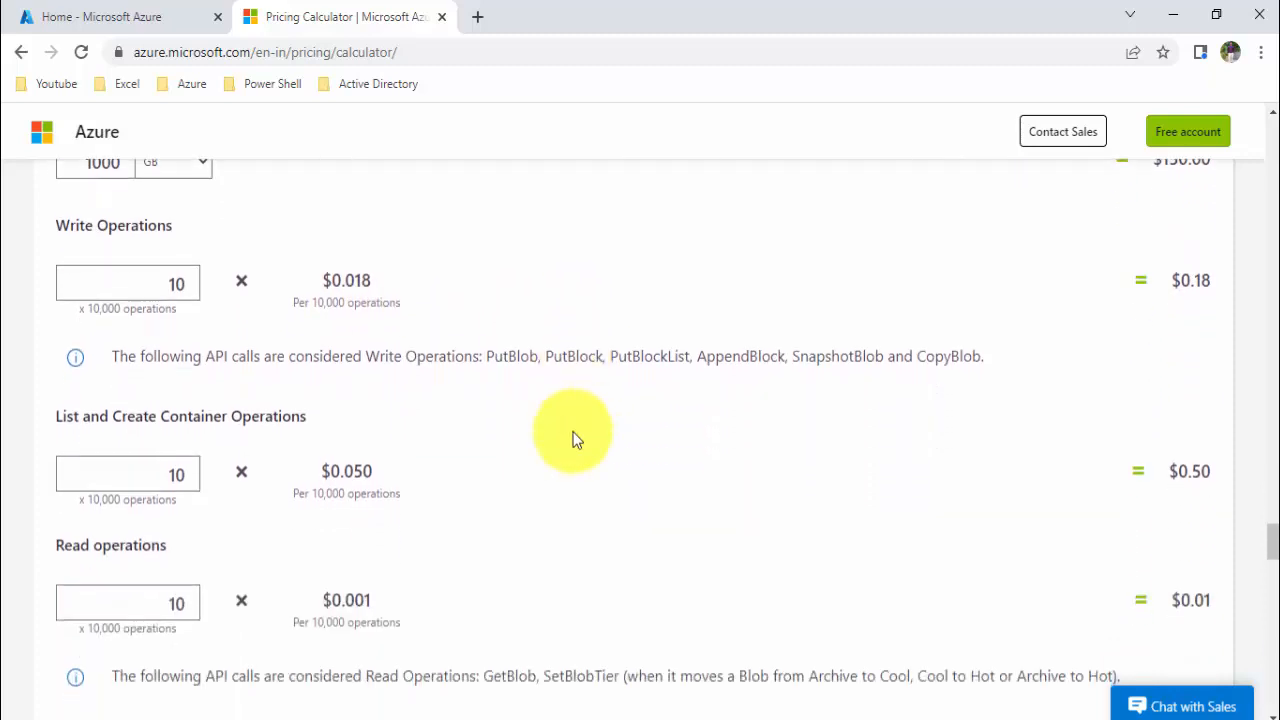
{"action": "scroll", "coordinate": [575, 438], "scroll_direction": "down", "scroll_amount": 3}
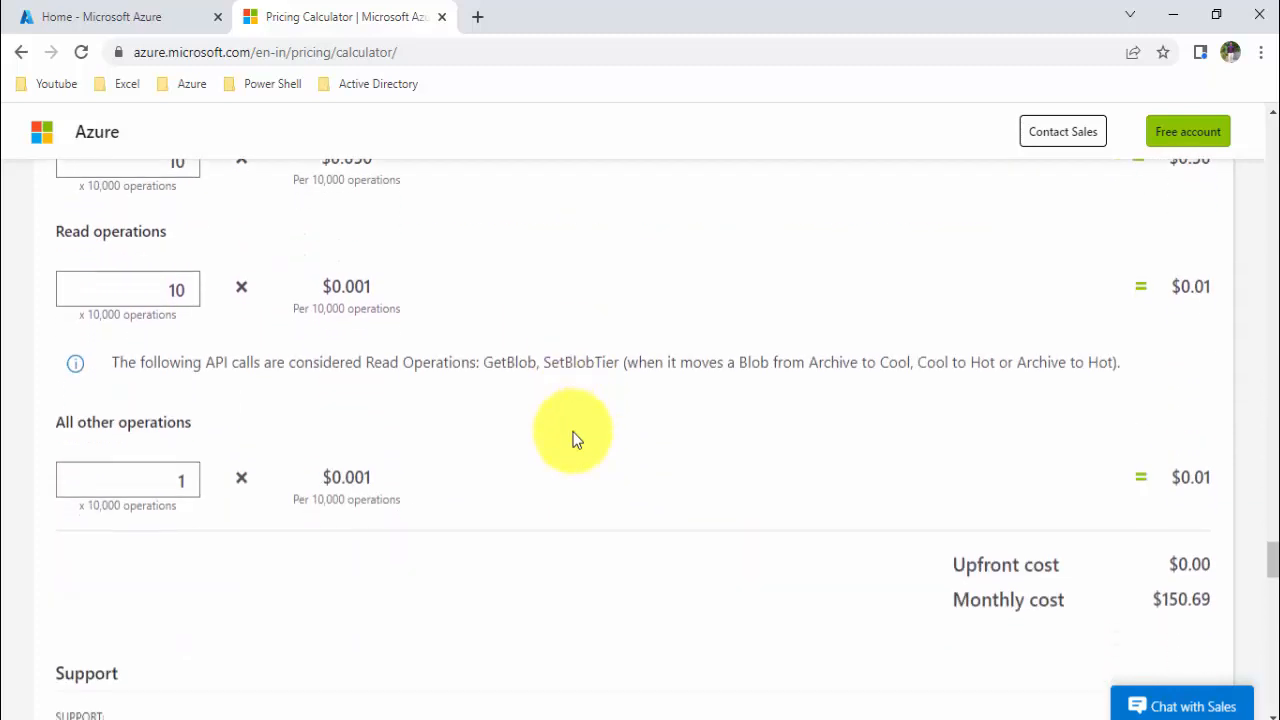
{"action": "scroll", "coordinate": [575, 438], "scroll_direction": "down", "scroll_amount": 2}
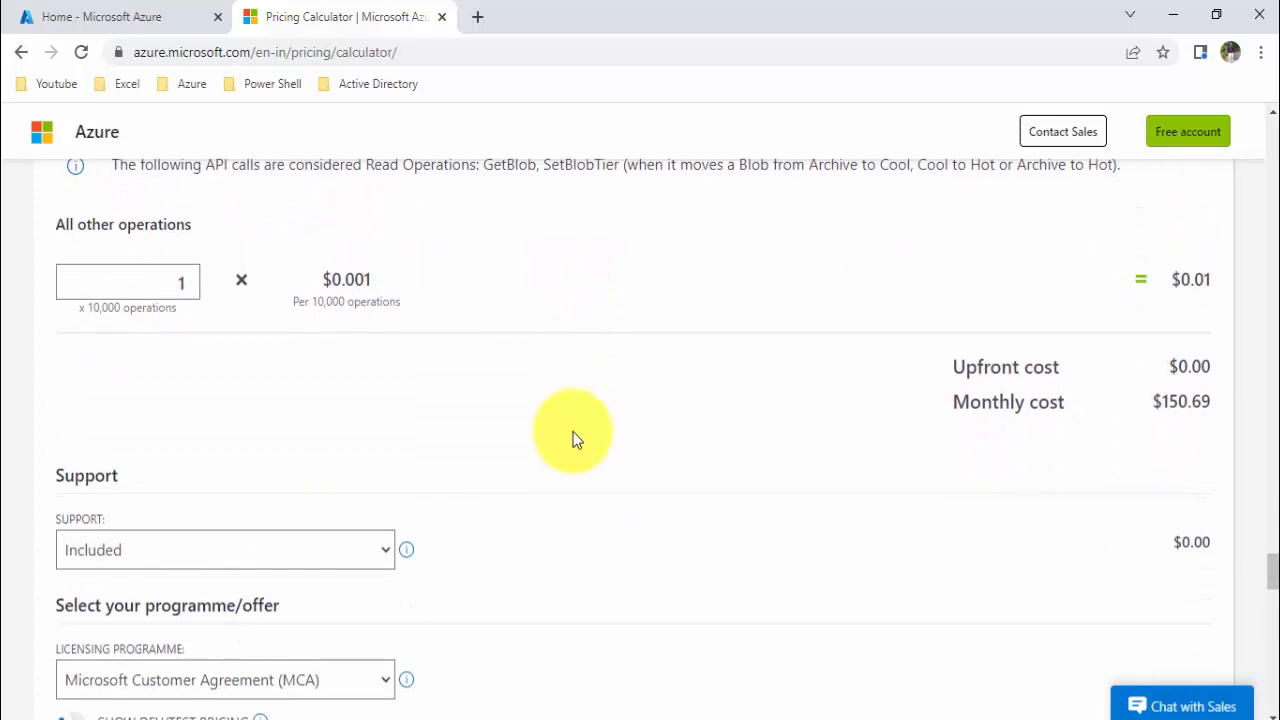
{"action": "scroll", "coordinate": [575, 438], "scroll_direction": "up", "scroll_amount": 1}
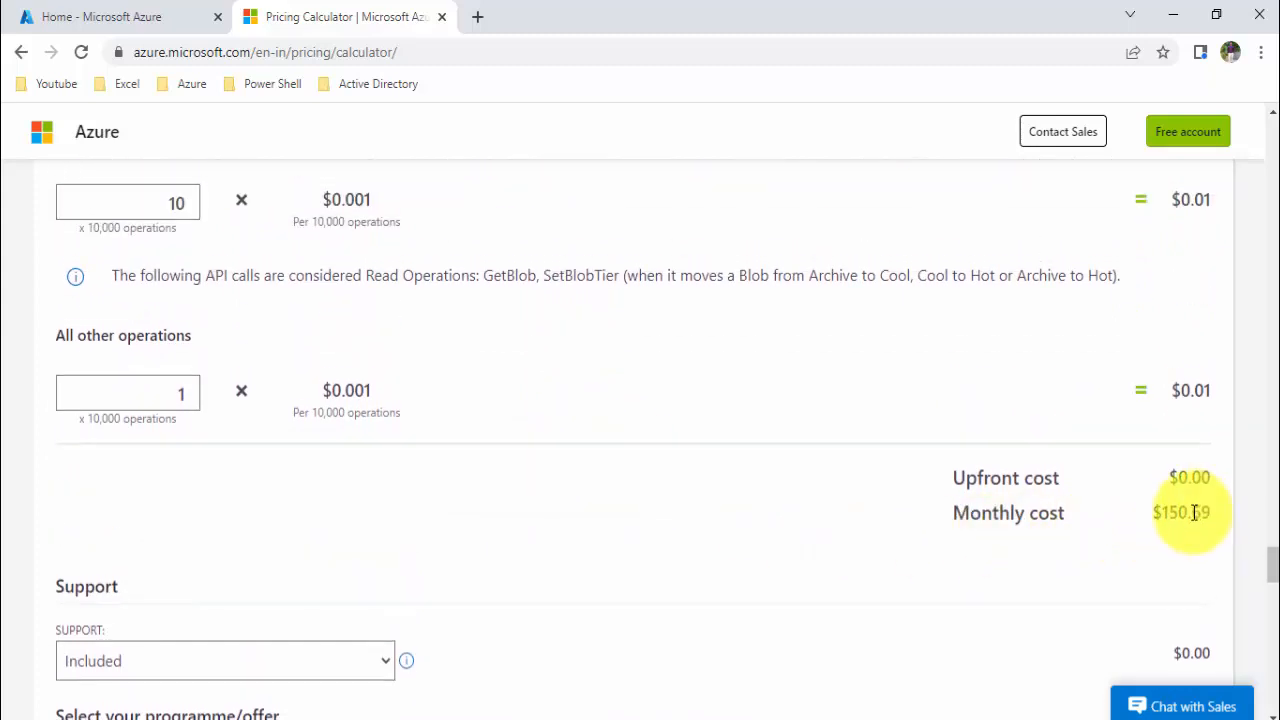
{"action": "scroll", "coordinate": [723, 383], "scroll_direction": "up", "scroll_amount": 4}
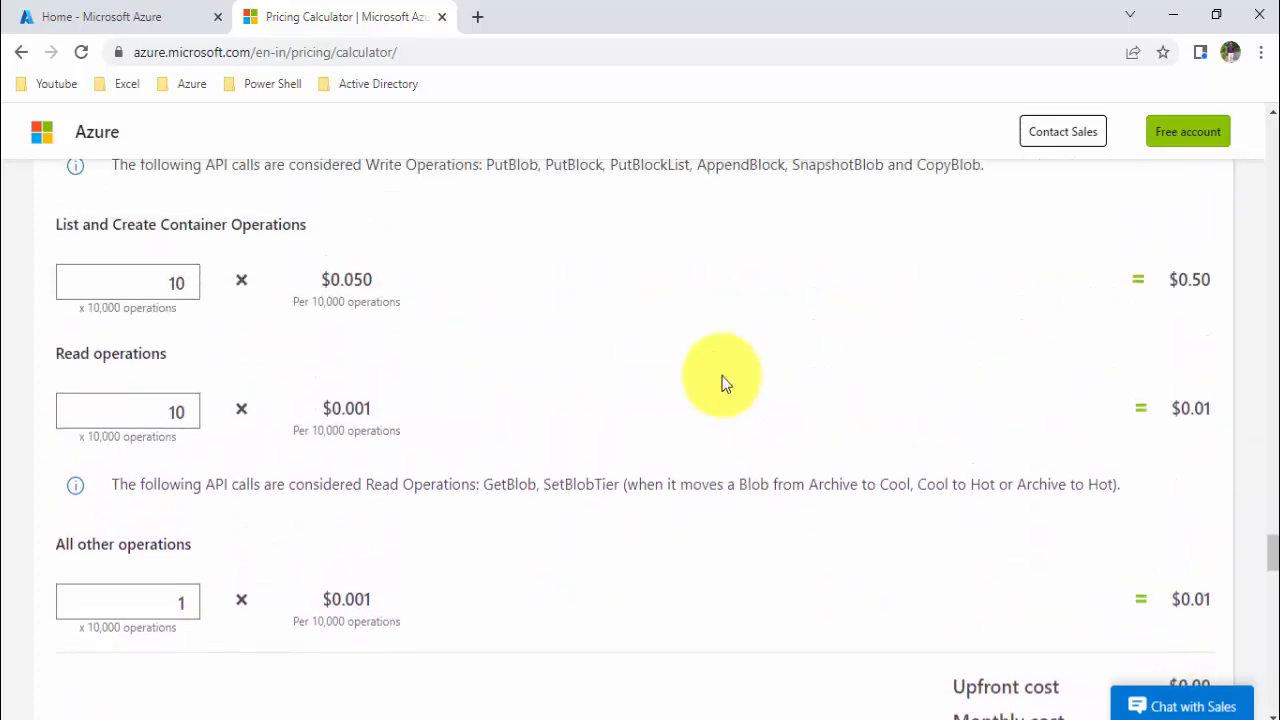
{"action": "scroll", "coordinate": [700, 374], "scroll_direction": "up", "scroll_amount": 4}
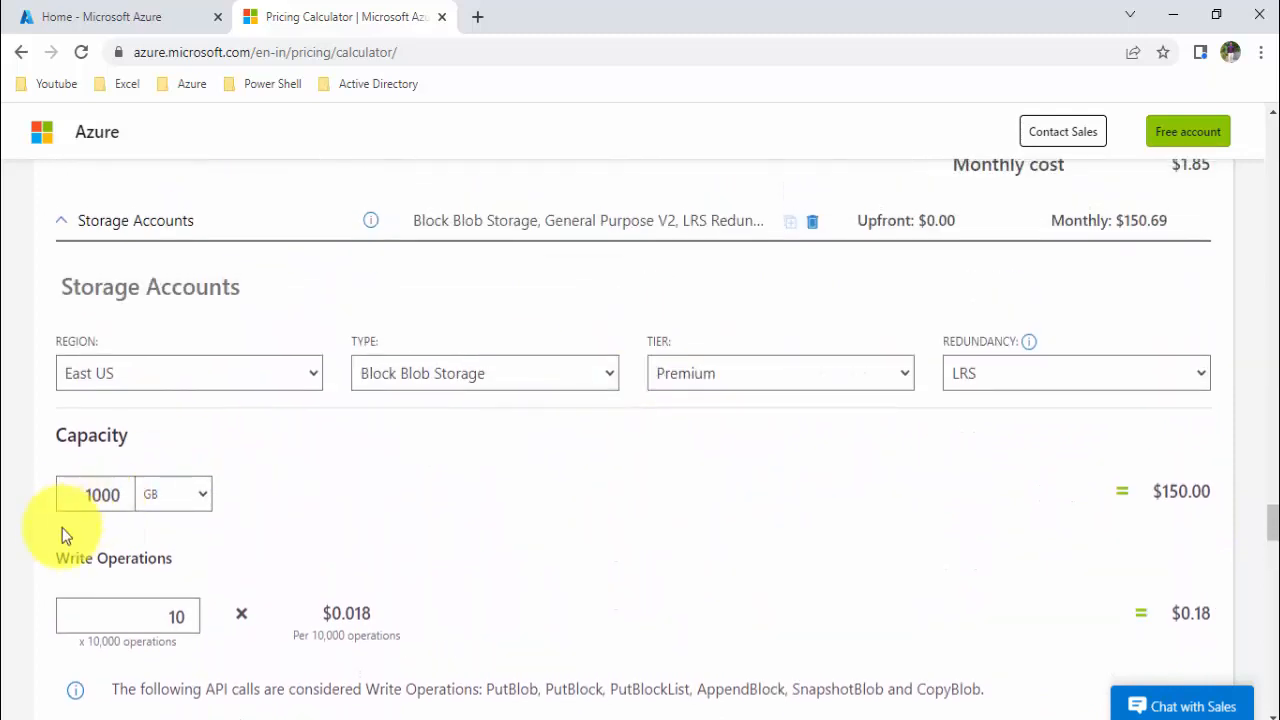
Set the storage account's capacity to 10 GB and check its updated monthly cost
{"action": "left_click", "coordinate": [77, 490]}
{"action": "left_click_drag", "start_coordinate": [77, 490], "coordinate": [200, 494]}
{"action": "type", "text": "10"}
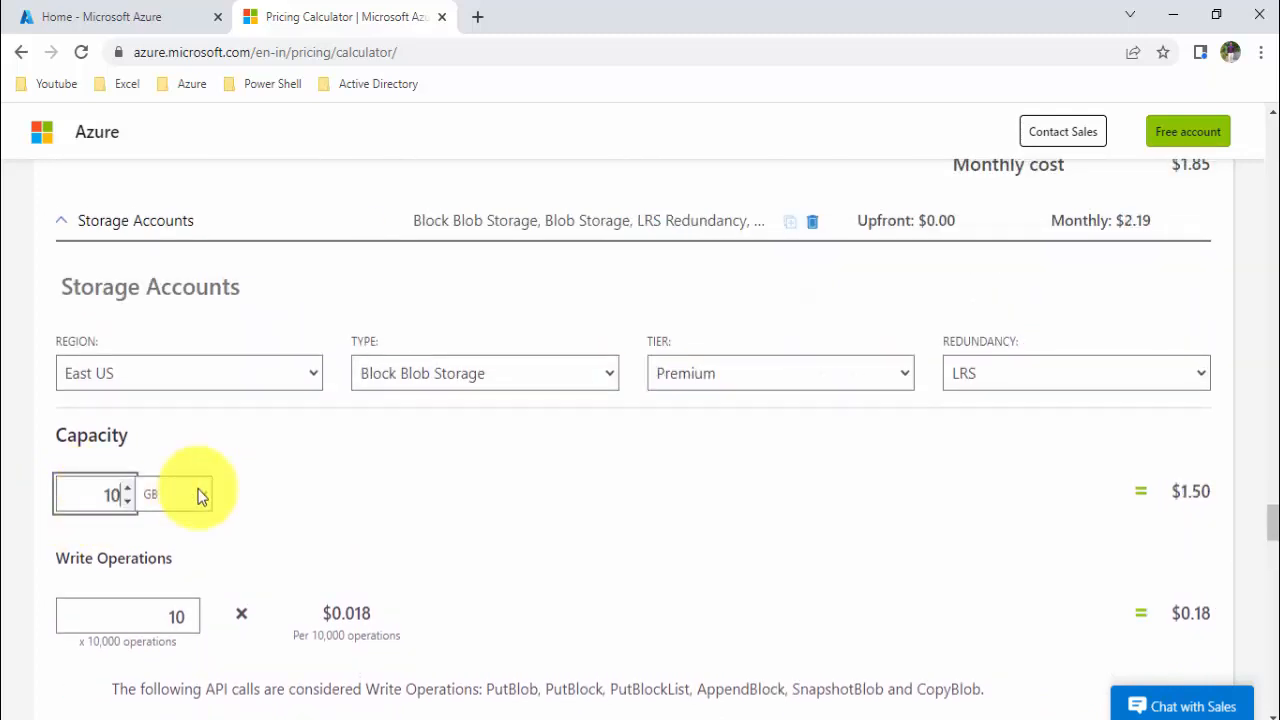
{"action": "left_click", "coordinate": [483, 522]}
{"action": "scroll", "coordinate": [565, 540], "scroll_direction": "down", "scroll_amount": 8}
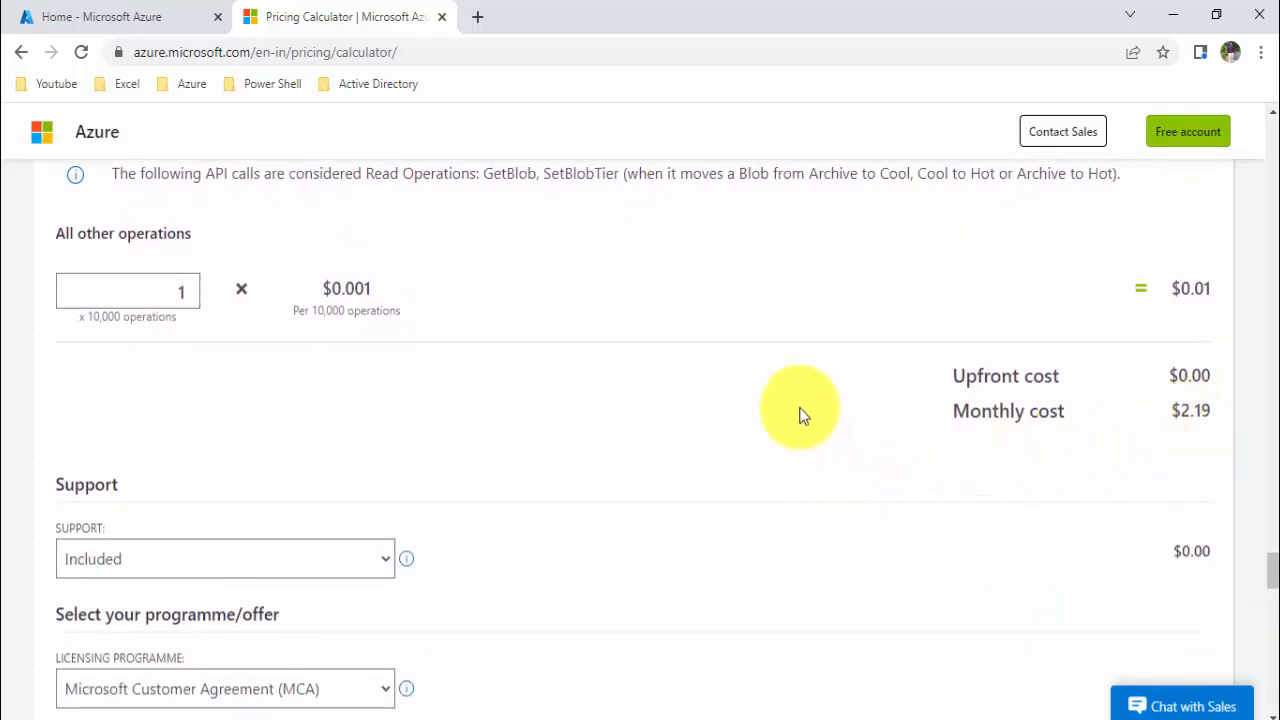
Look back over the storage account and virtual machine estimates and return to the start of the Pricing calculator page
{"action": "scroll", "coordinate": [803, 428], "scroll_direction": "up", "scroll_amount": 6}
{"action": "scroll", "coordinate": [803, 423], "scroll_direction": "up", "scroll_amount": 5}
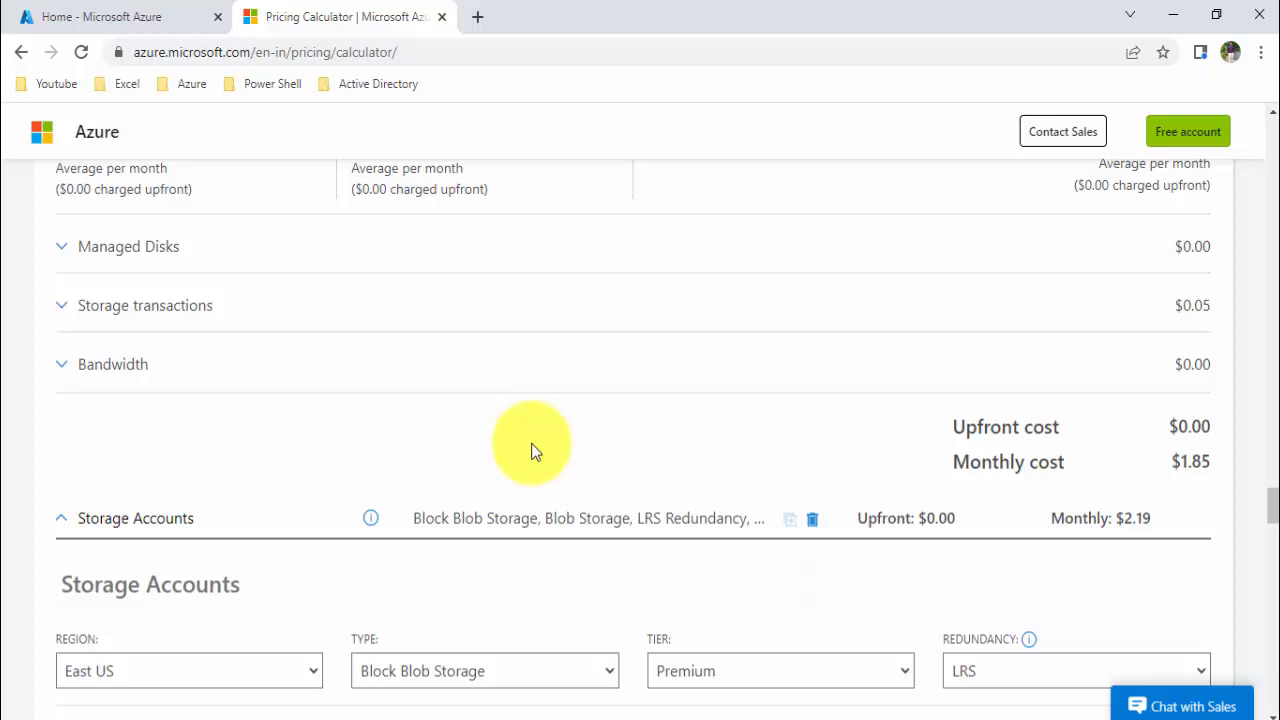
{"action": "scroll", "coordinate": [531, 443], "scroll_direction": "up", "scroll_amount": 20}
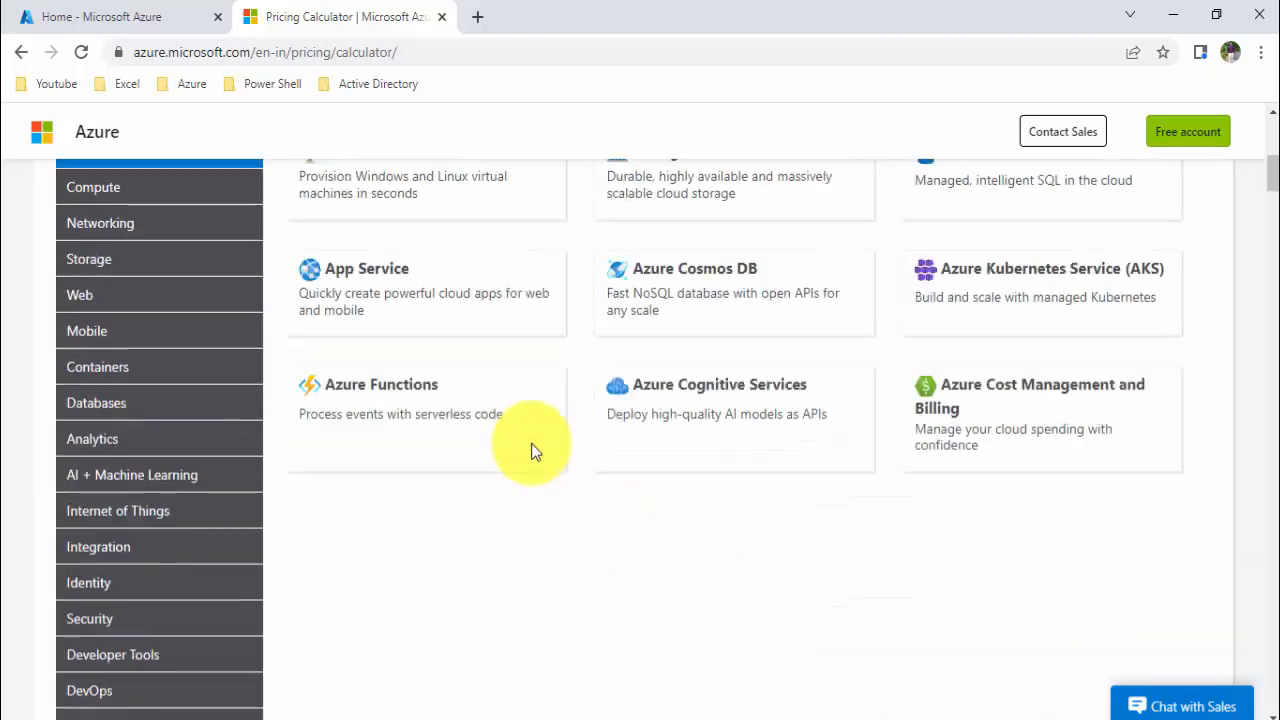
{"action": "scroll", "coordinate": [531, 443], "scroll_direction": "up", "scroll_amount": 5}
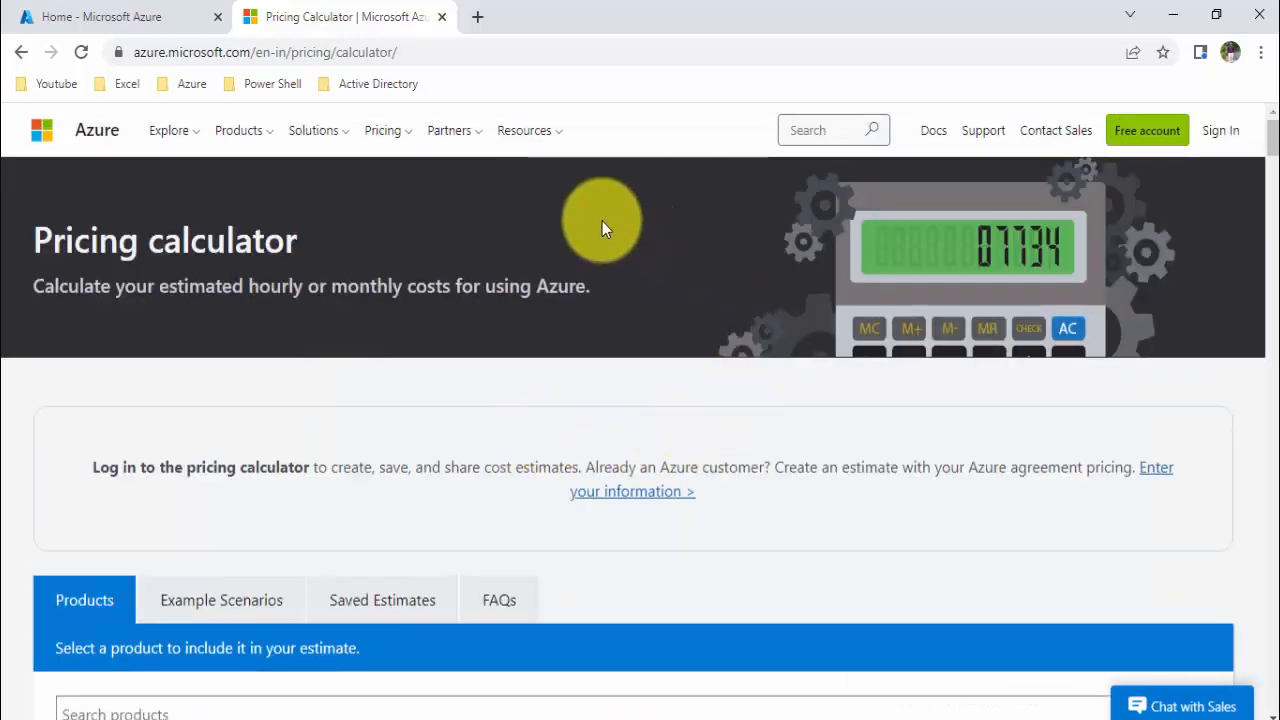